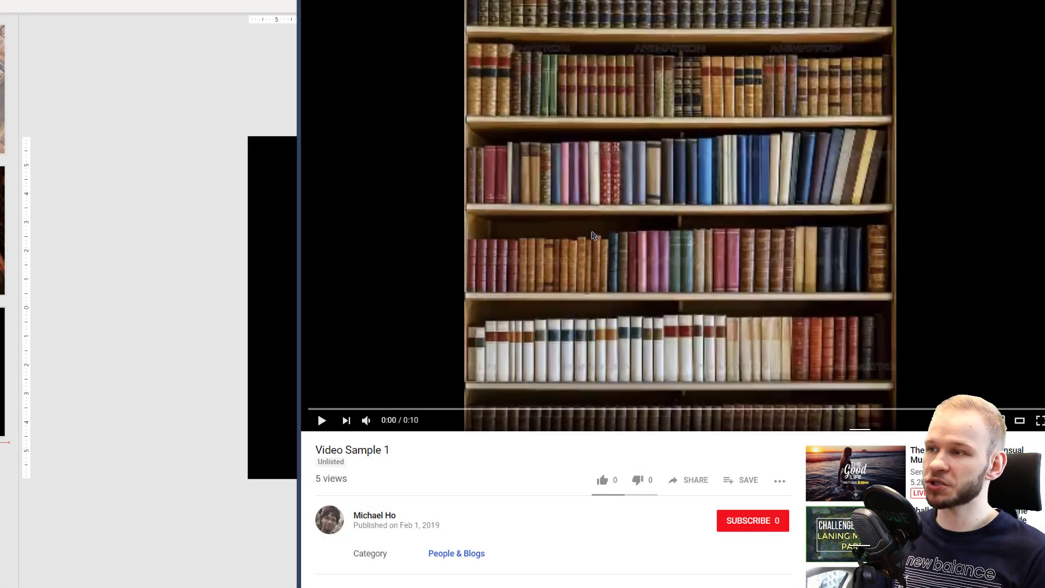
Play the YouTube bookshelf quote sample video and pause it a few seconds in.
left_click(493, 235)
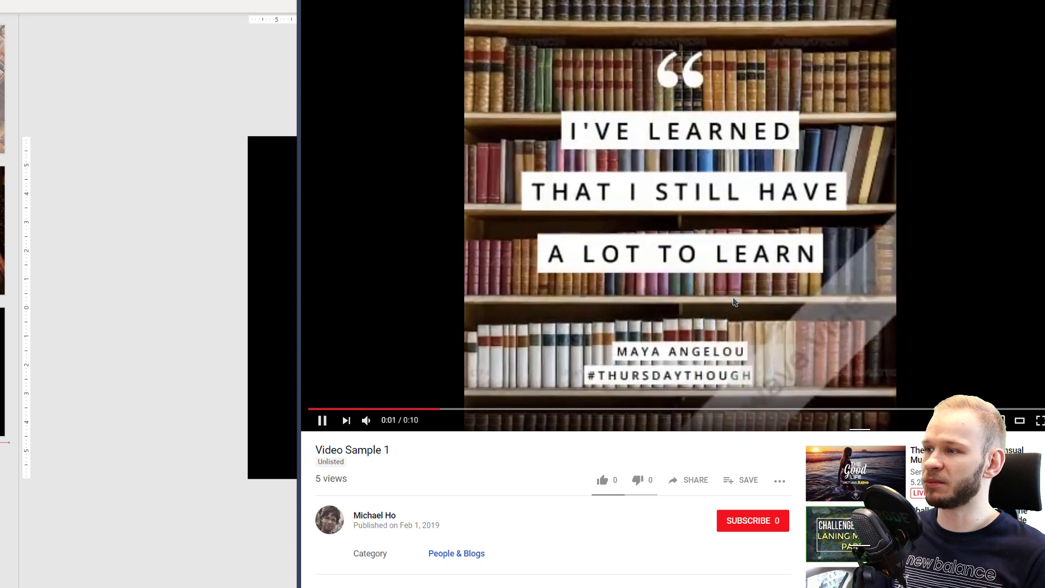
left_click(781, 336)
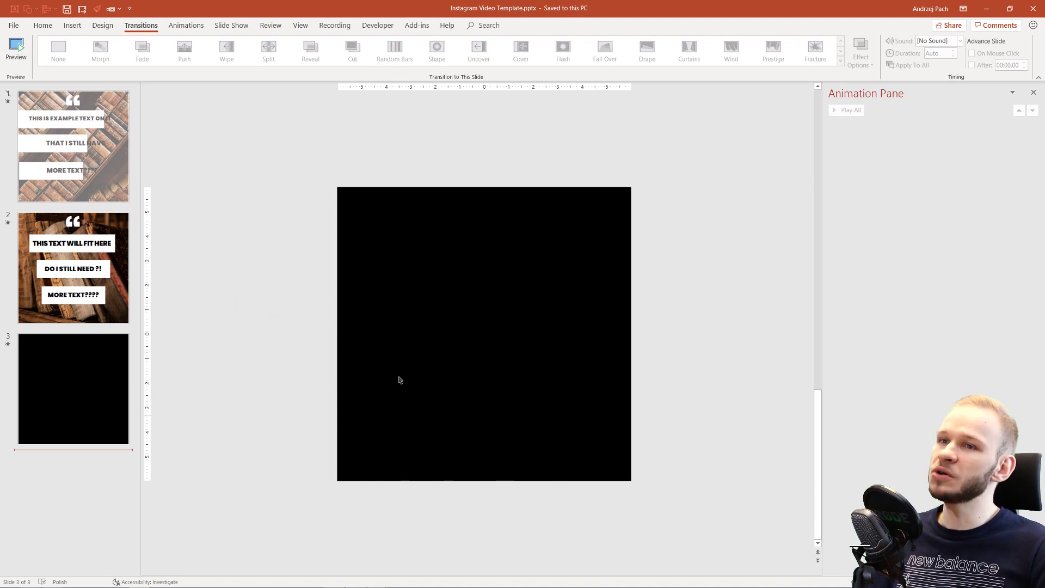
Create a blank presentation with a custom 14 × 14 in square slide size, scaling content up.
mouse_move(191, 585)
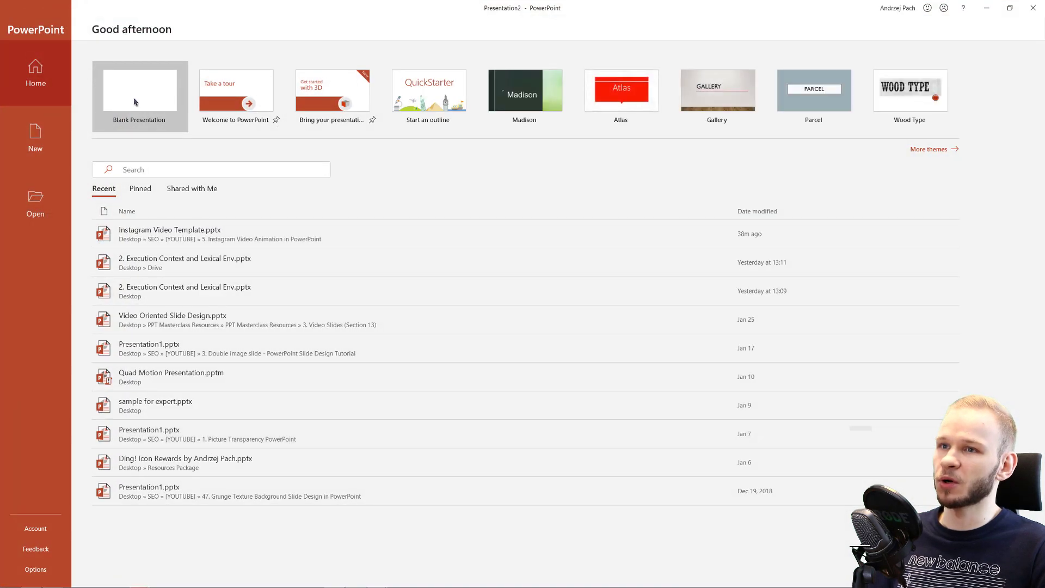
left_click(126, 94)
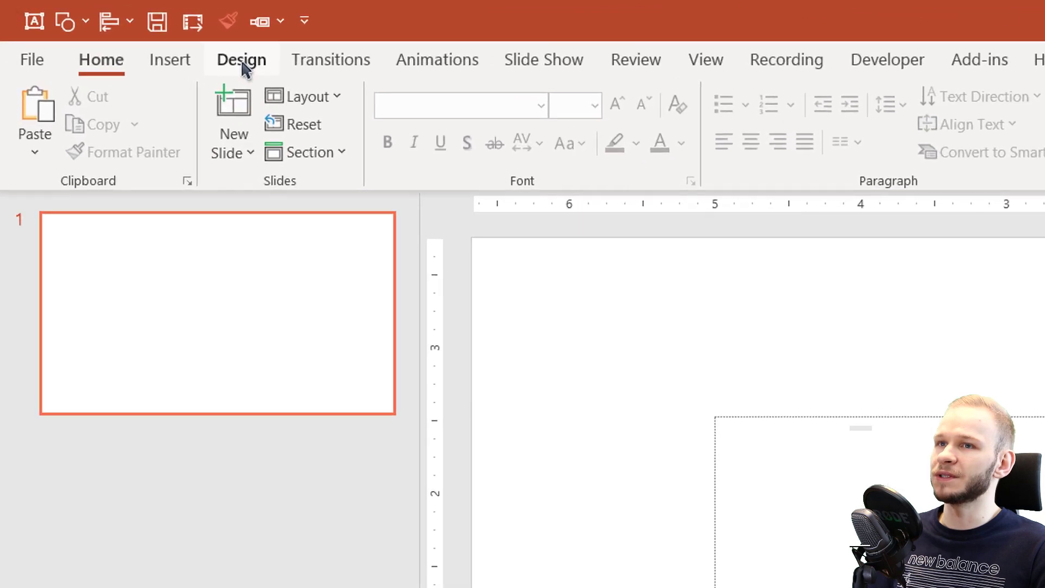
left_click(102, 26)
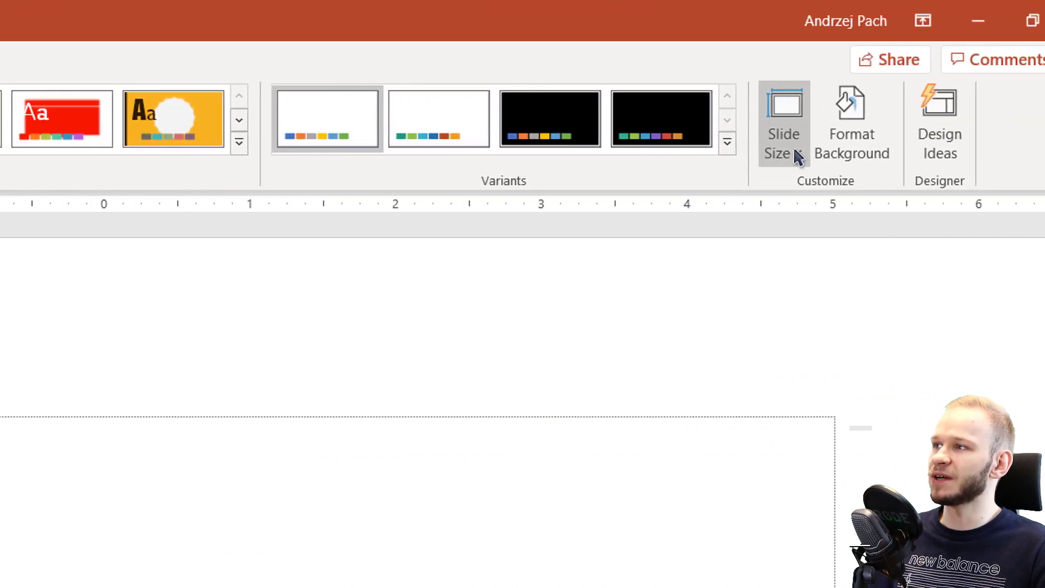
left_click(729, 158)
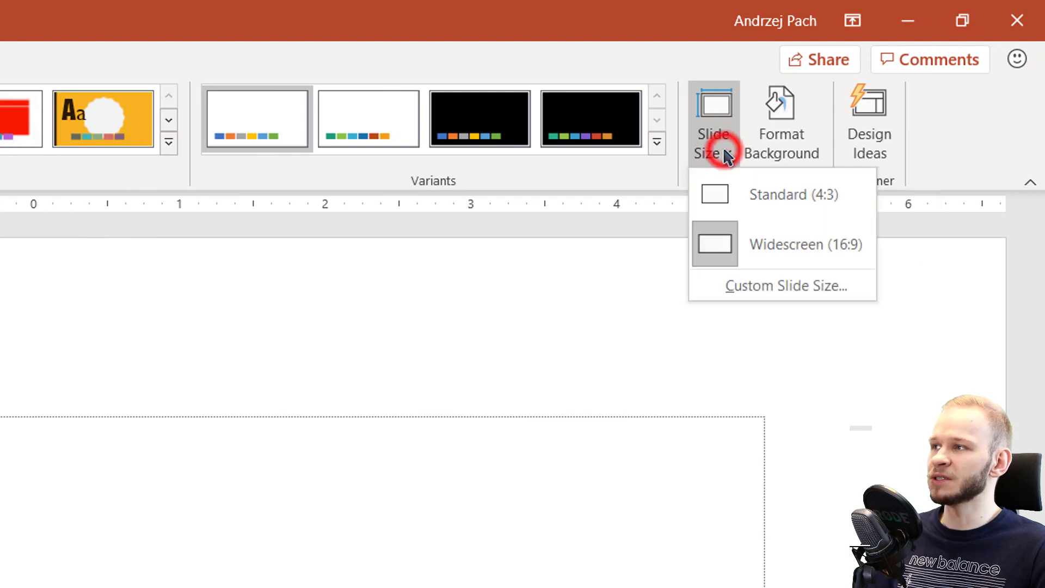
left_click(768, 288)
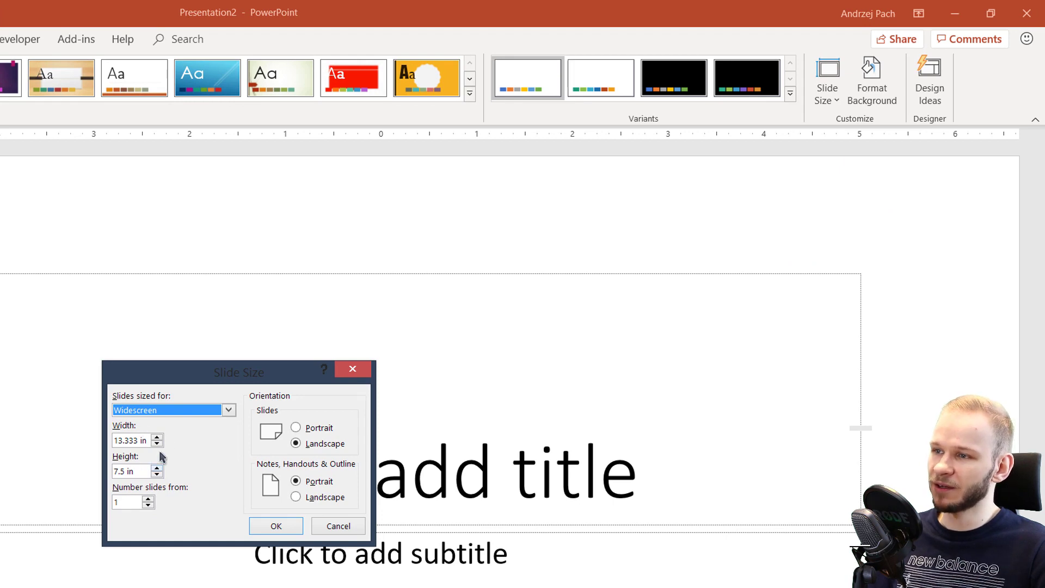
left_click(134, 440)
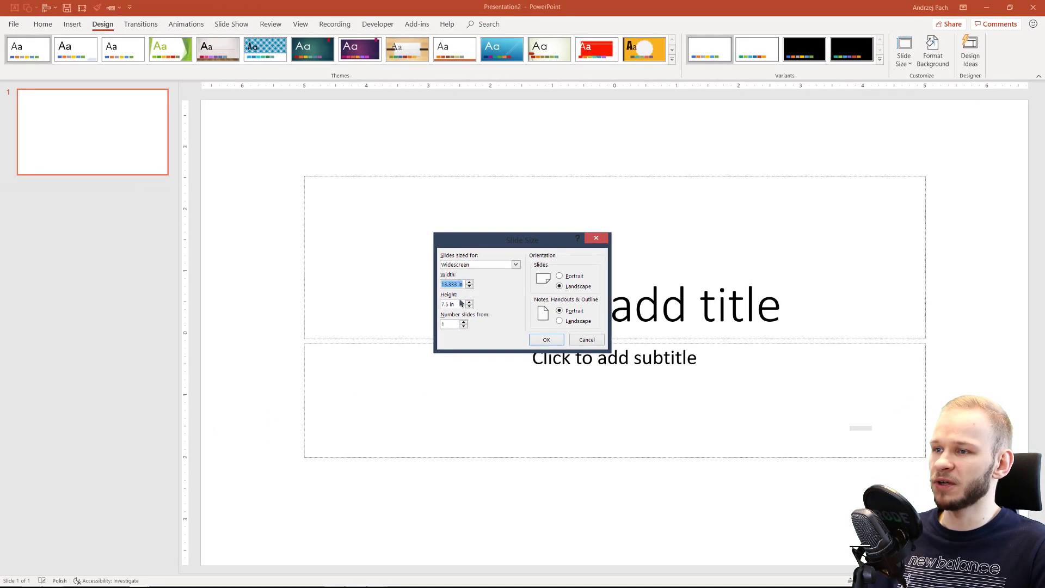
type("14")
key("Tab")
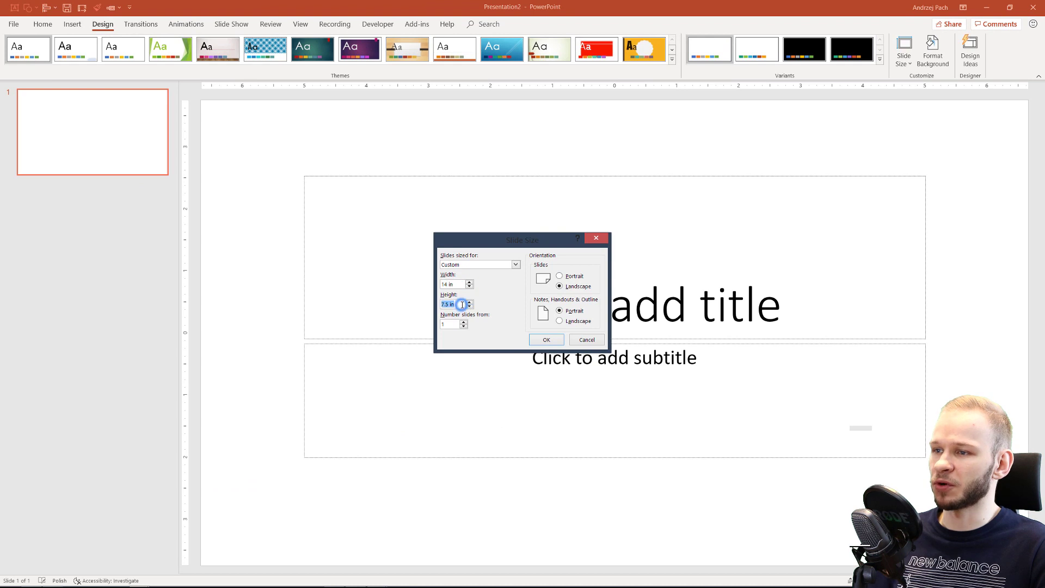
type("14")
key("Tab")
left_click(547, 340)
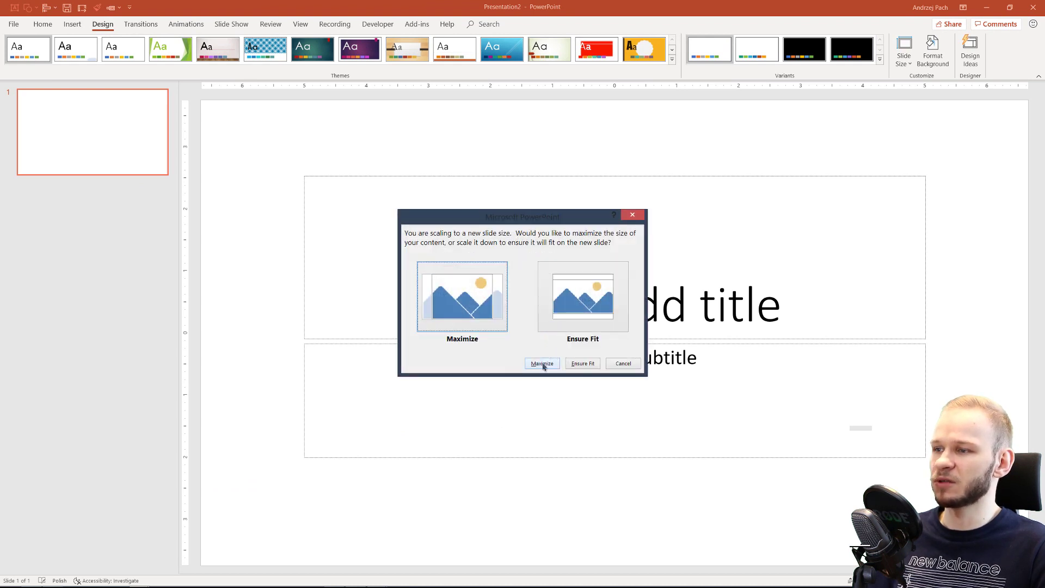
left_click(534, 365)
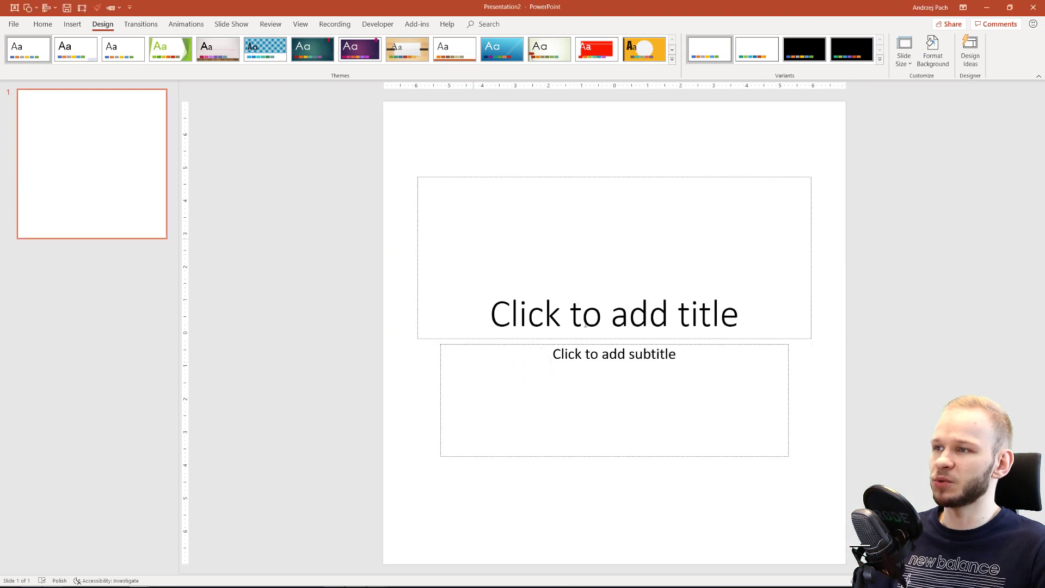
Delete the title and subtitle placeholders so the slide is empty.
mouse_move(326, 138)
left_mouse_down()
mouse_move(414, 173)
mouse_move(696, 352)
mouse_move(891, 516)
left_mouse_up()
key("Delete")
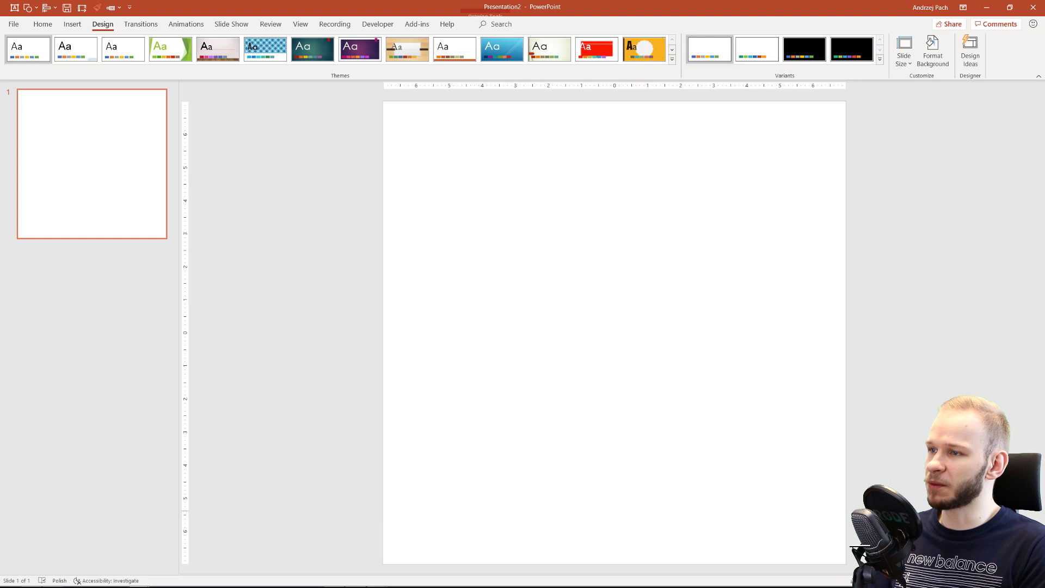
left_click(782, 414)
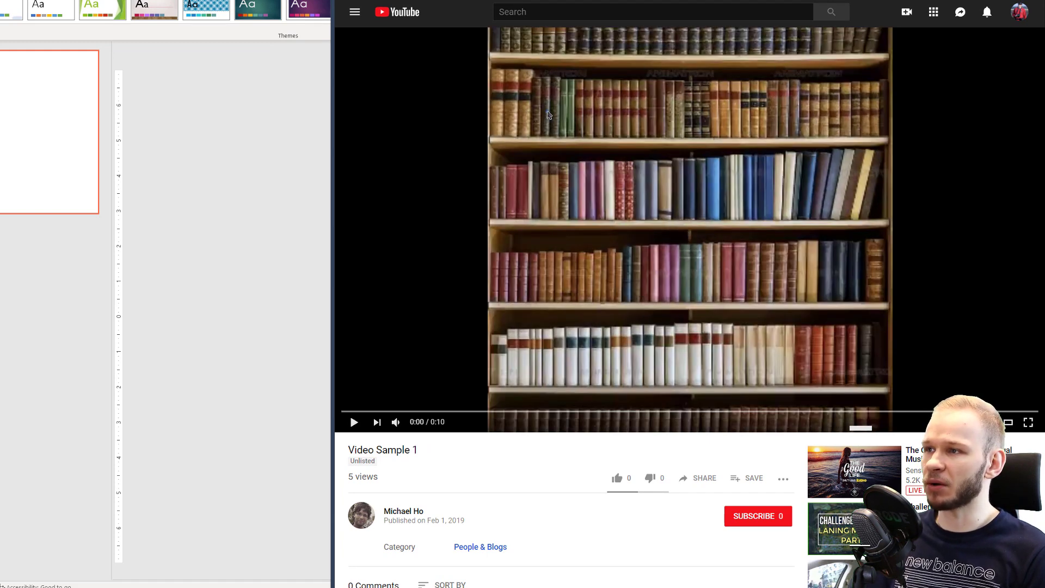
Replay the sample video's quote animation and pause it at 0:02.
key("k")
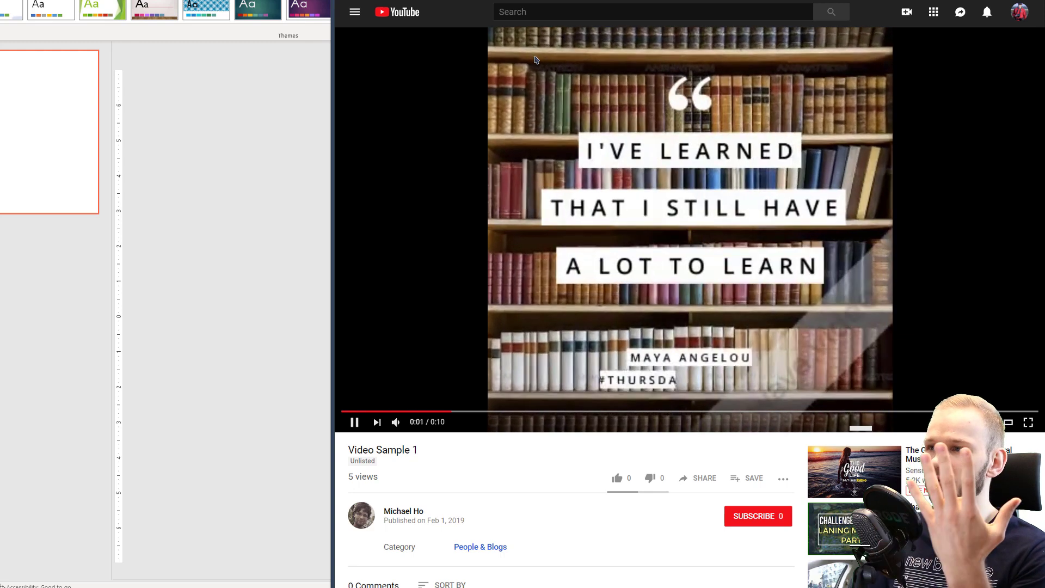
key("k")
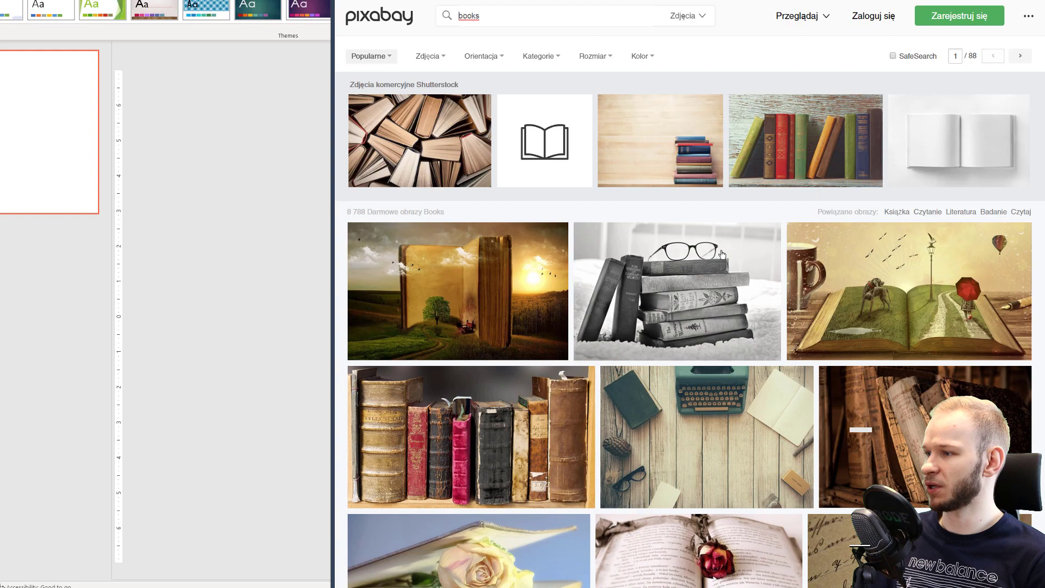
Browse the Pixabay 'books' results and two bookshelf photo pages, then return to PowerPoint.
scroll(854, 321, "down", 5)
scroll(855, 370, "down", 3)
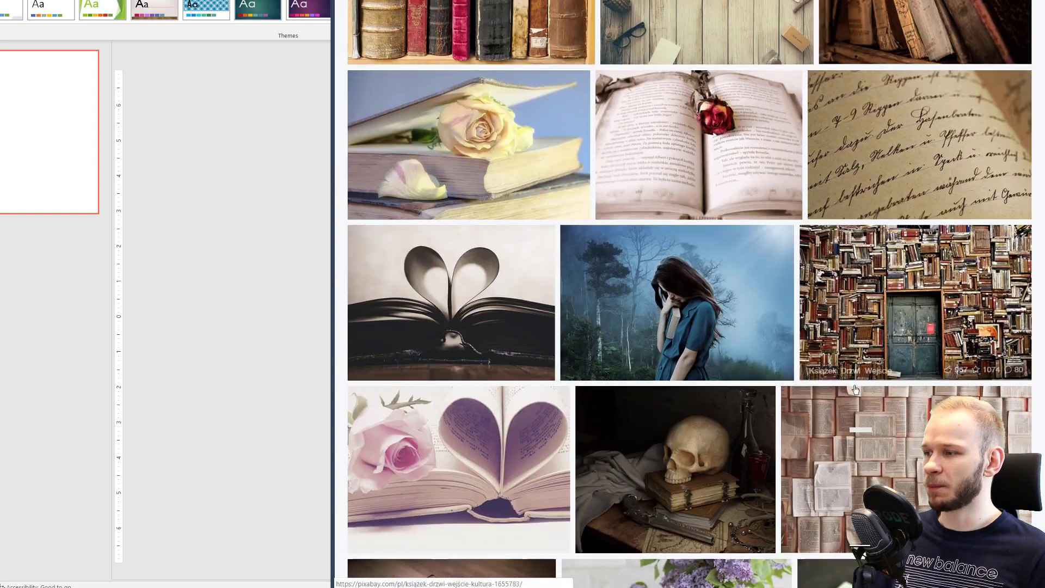
scroll(856, 389, "down", 4)
left_click(612, 169)
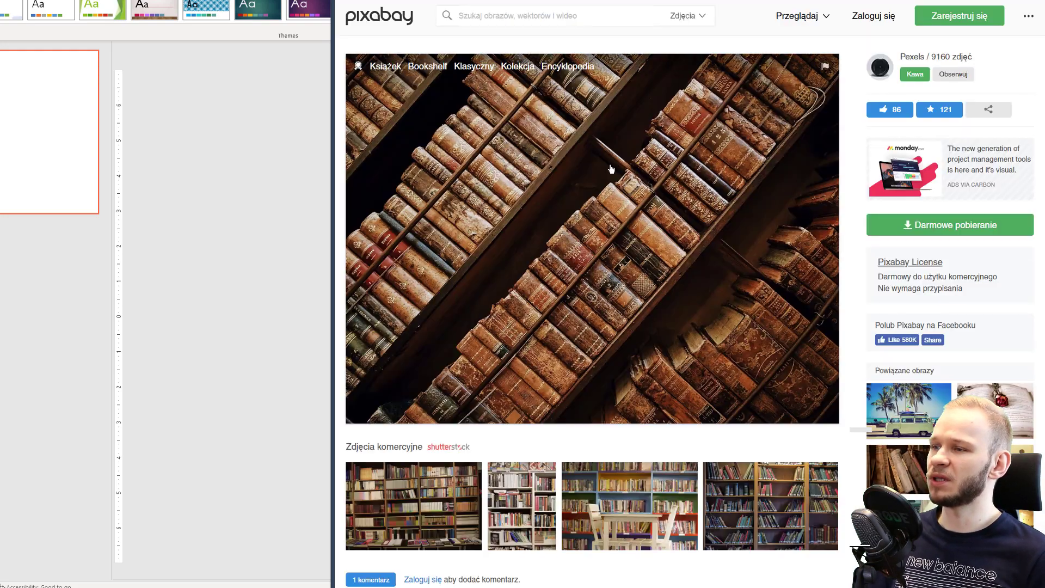
key("Right")
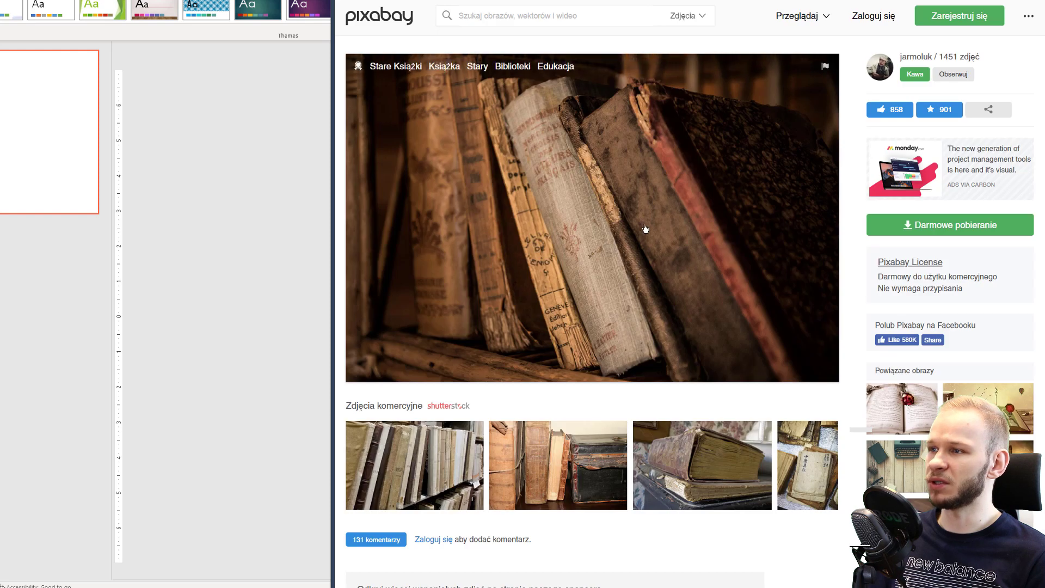
left_click(273, 275)
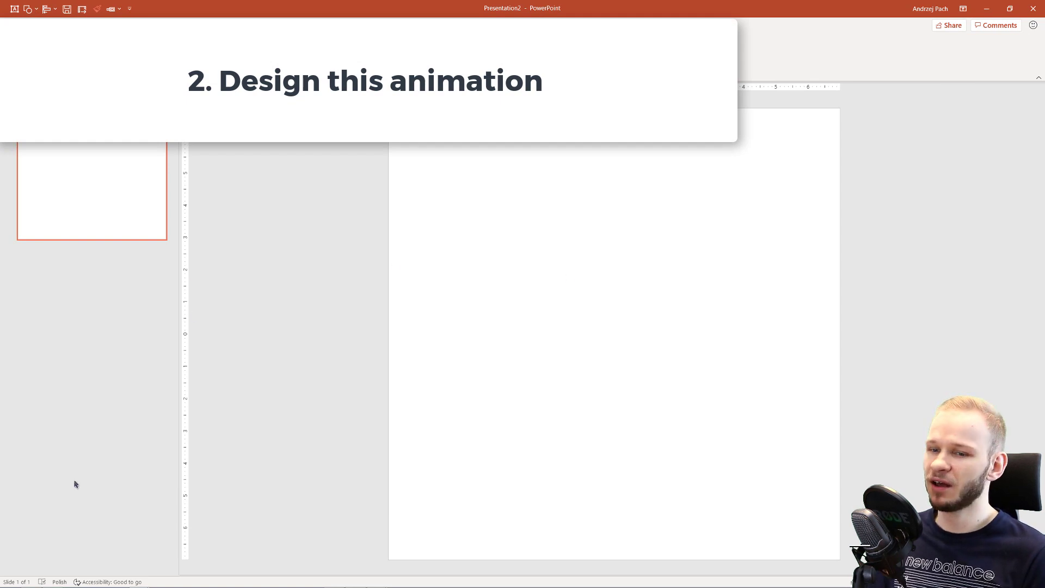
Drag 1.jpg from the File Explorer folder onto the square slide.
left_click(32, 582)
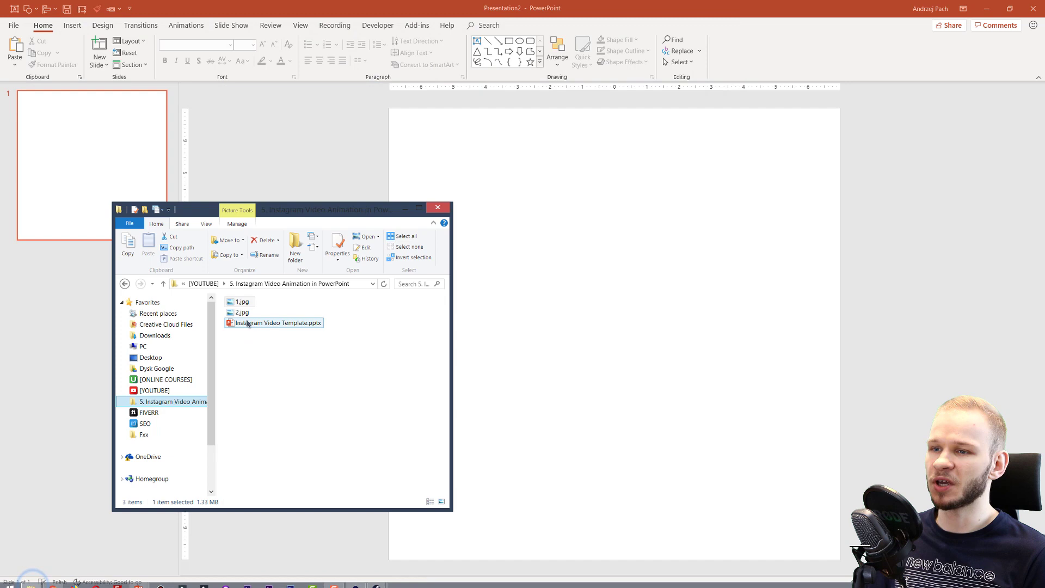
left_click_drag(243, 303, 593, 315)
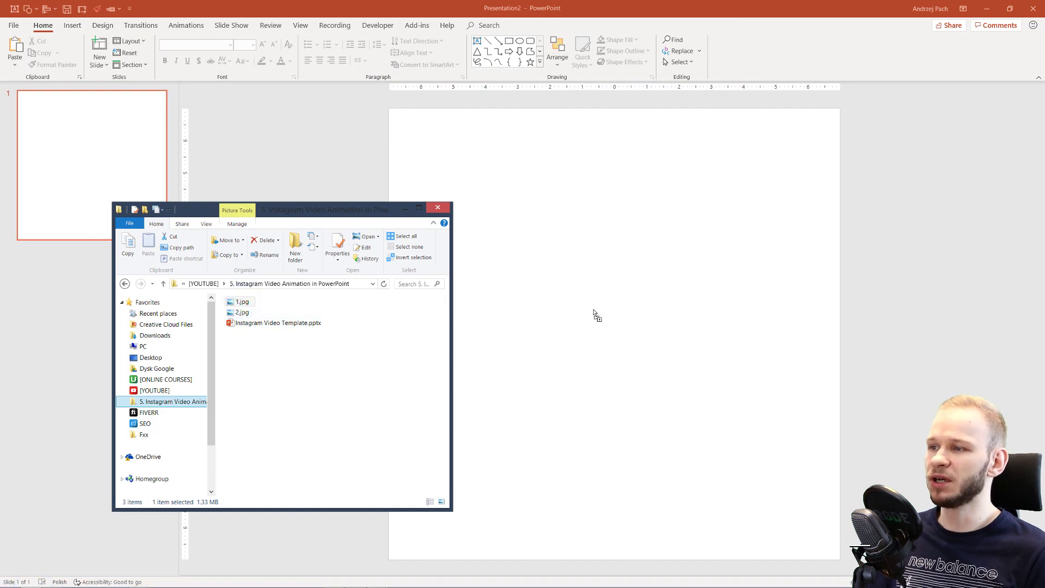
scroll(619, 319, "down", 5)
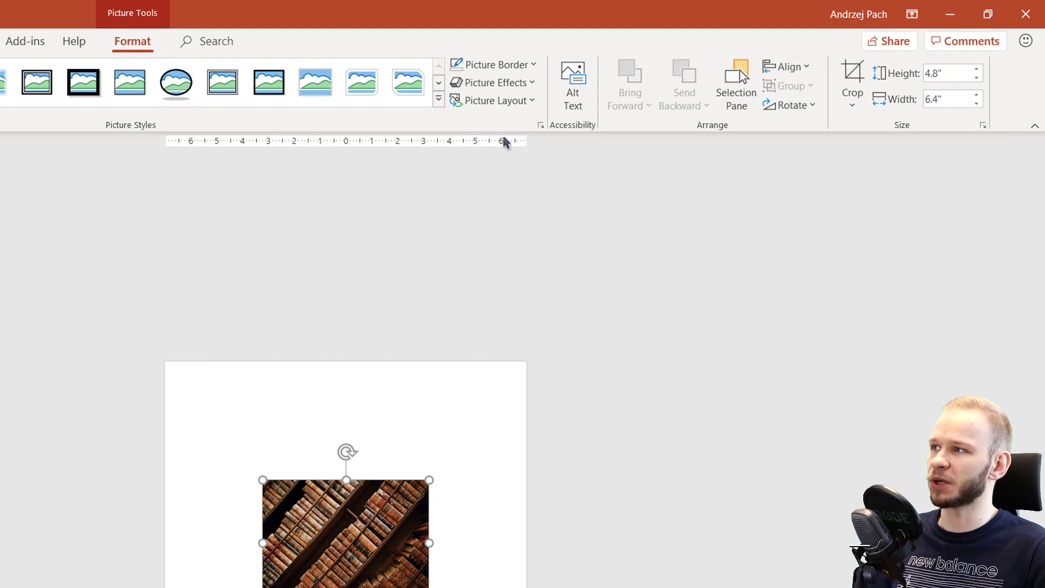
Crop the photo to a 1:1 square stretched to the slide corners, using Fill for 14 × 14 in.
left_click(851, 85)
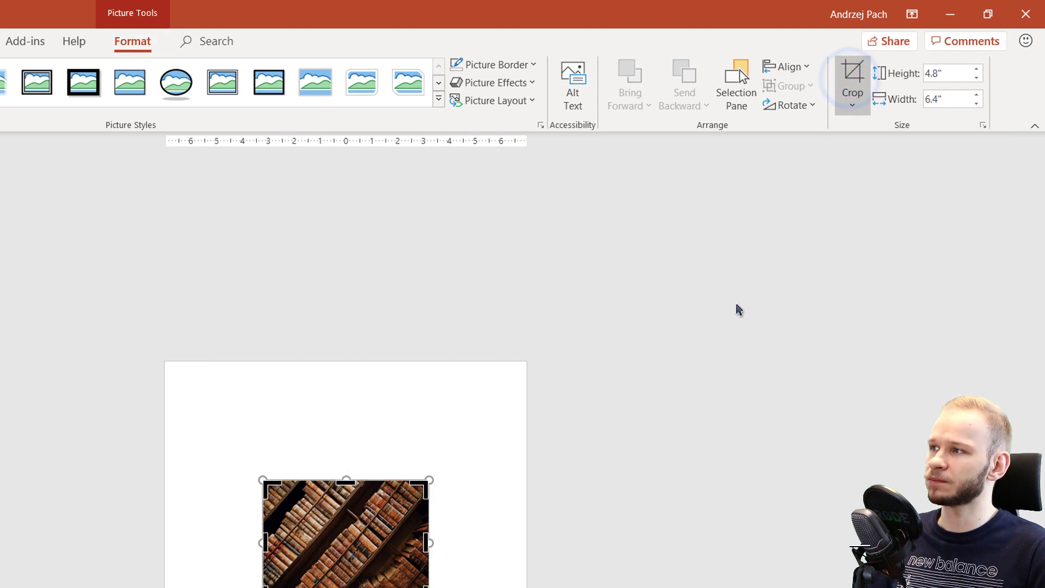
left_click(854, 105)
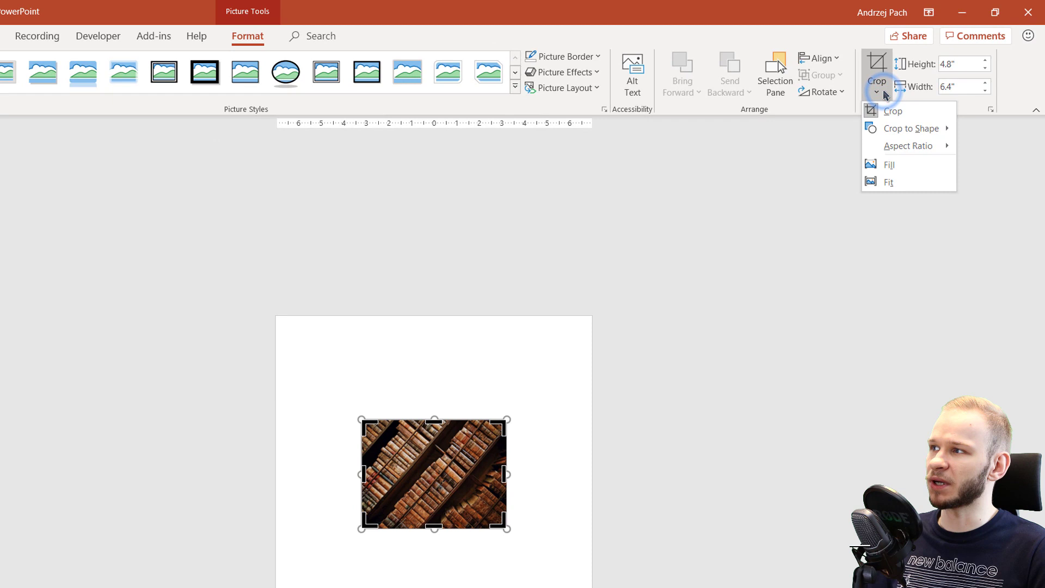
mouse_move(899, 150)
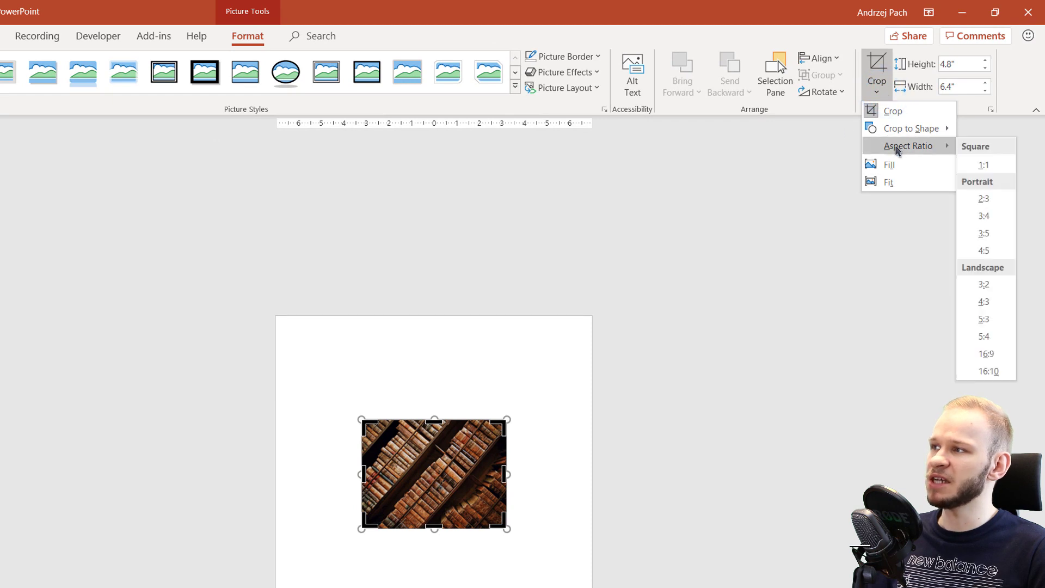
left_click(990, 166)
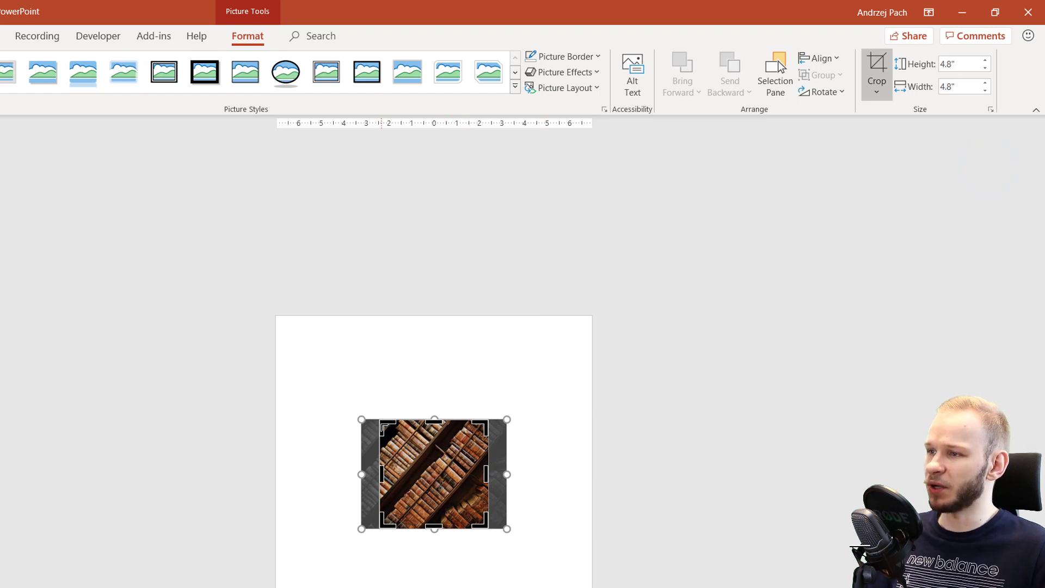
left_click_drag(383, 428, 282, 314)
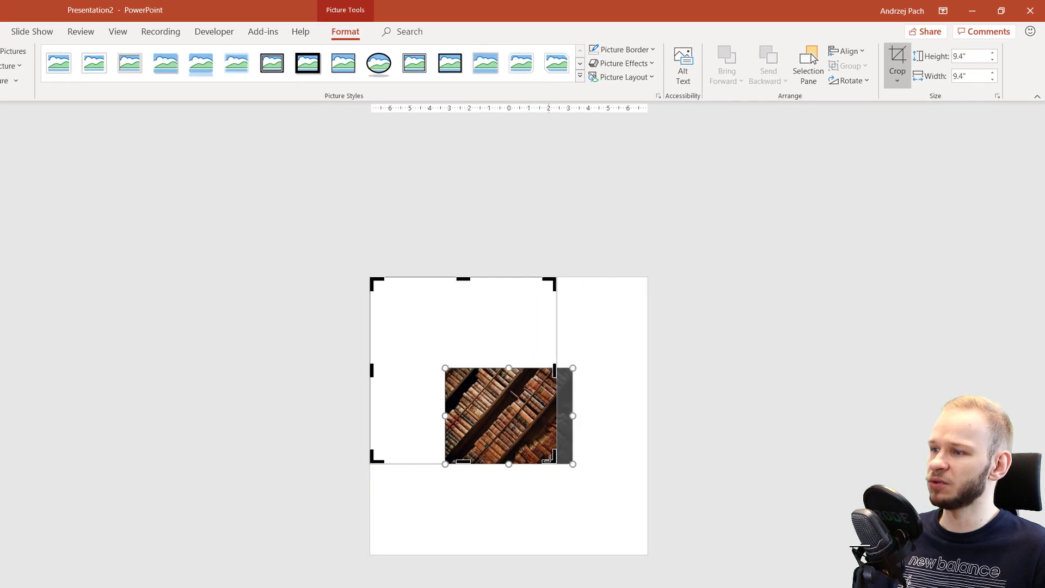
left_click_drag(553, 460, 647, 555)
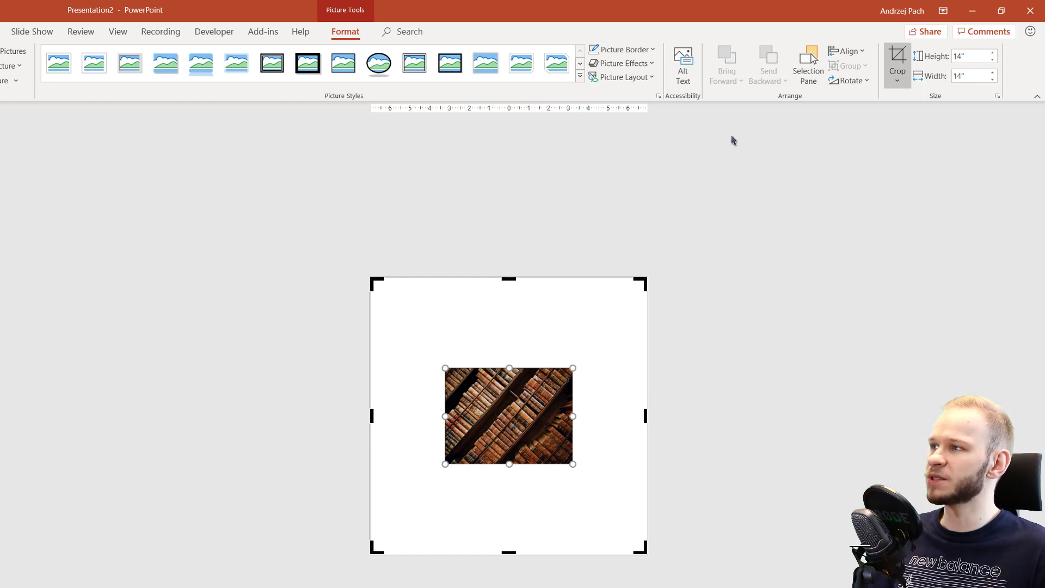
left_click(898, 80)
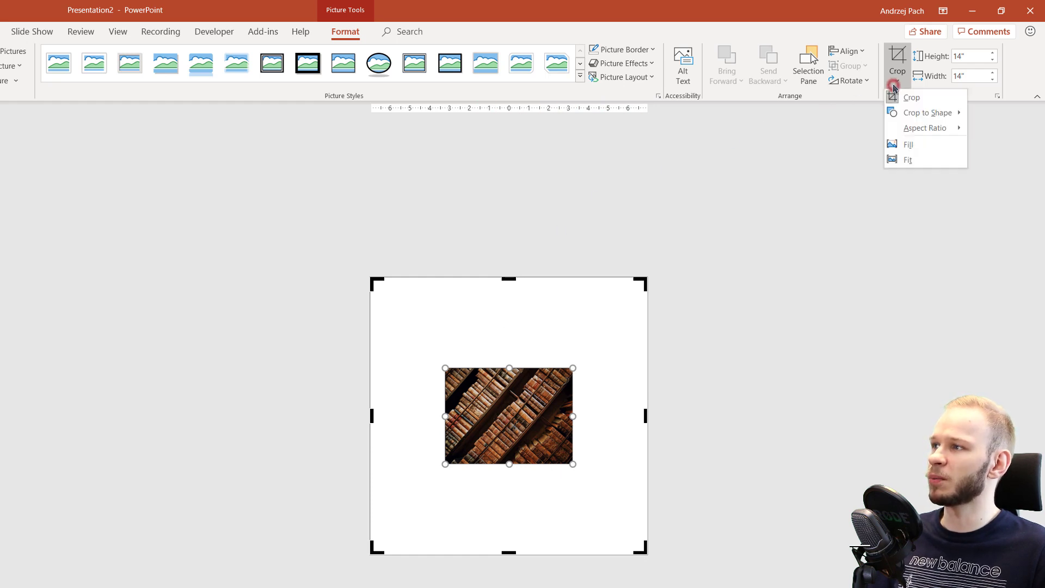
left_click(919, 149)
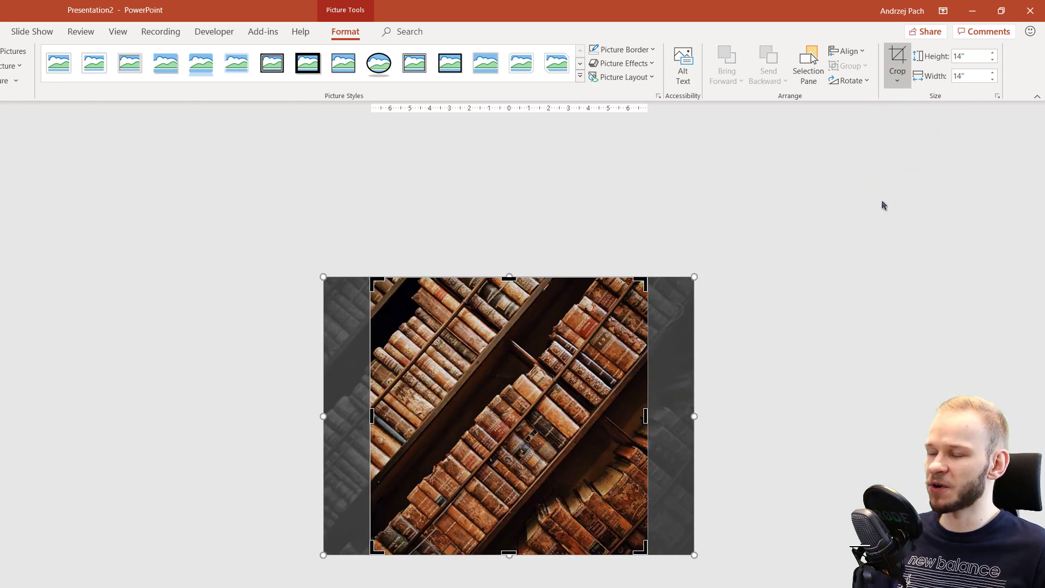
left_click(897, 57)
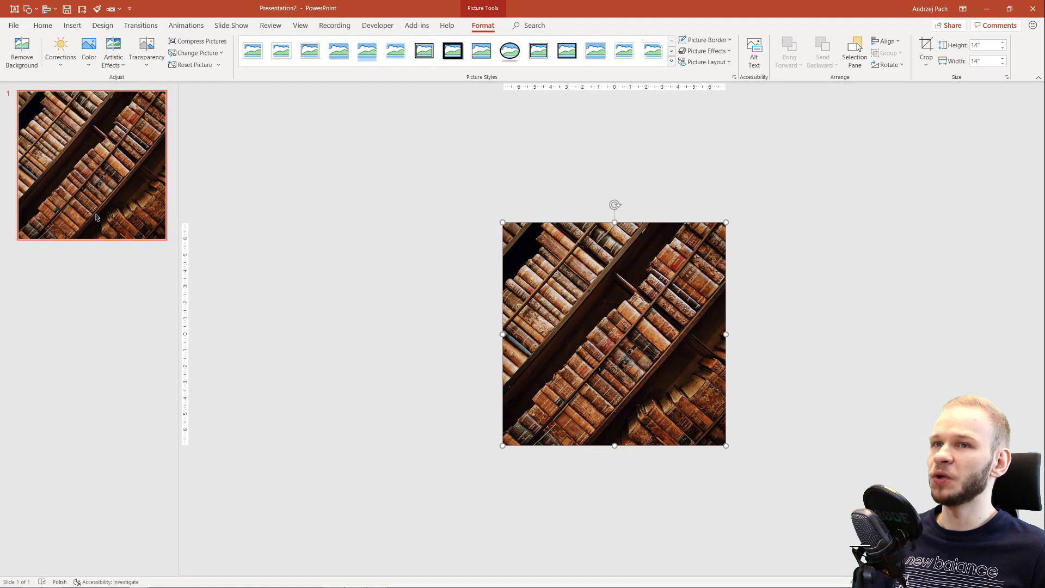
Draw a rectangle across the upper middle of the bookshelf picture.
left_click(72, 25)
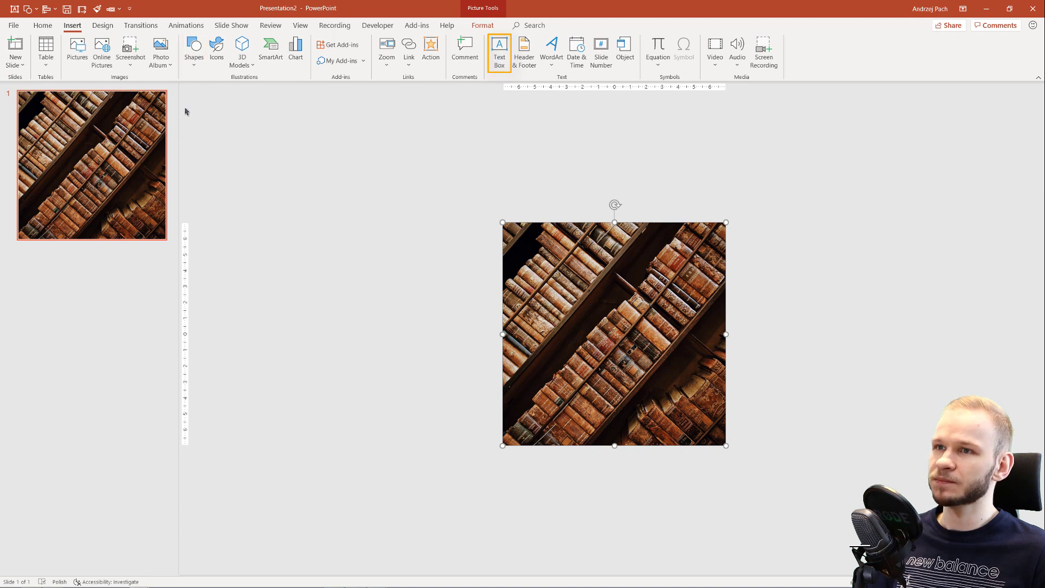
left_click(191, 53)
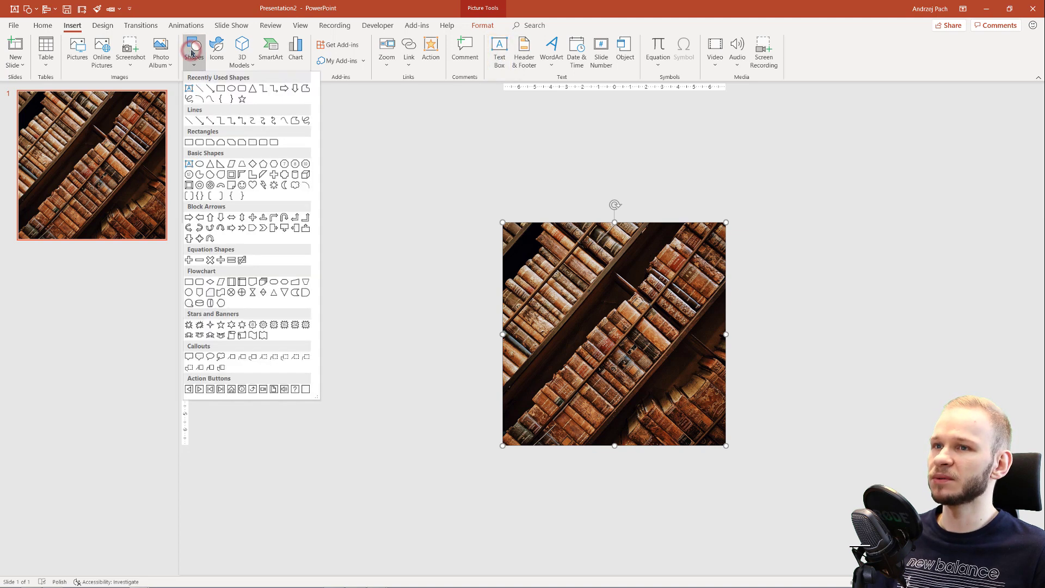
left_click(222, 89)
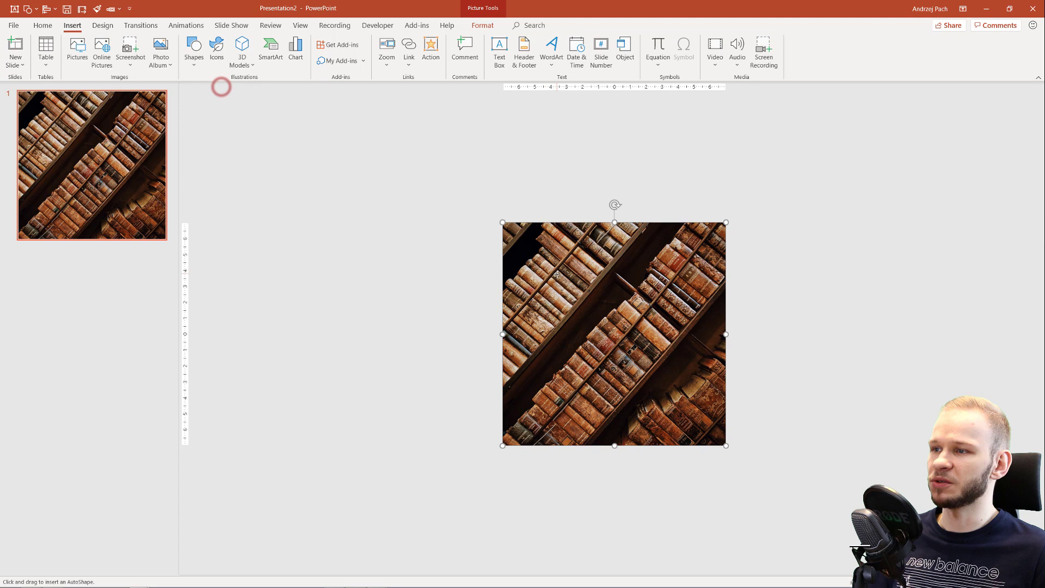
left_click_drag(556, 275, 669, 306)
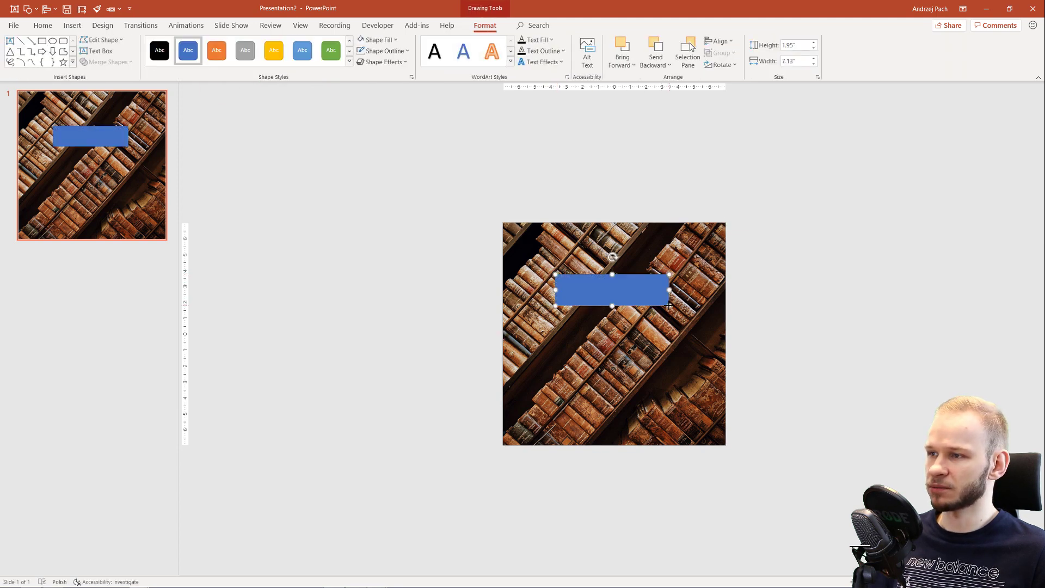
Give the rectangle no outline and a white fill, nudging it slightly into place.
left_click(378, 50)
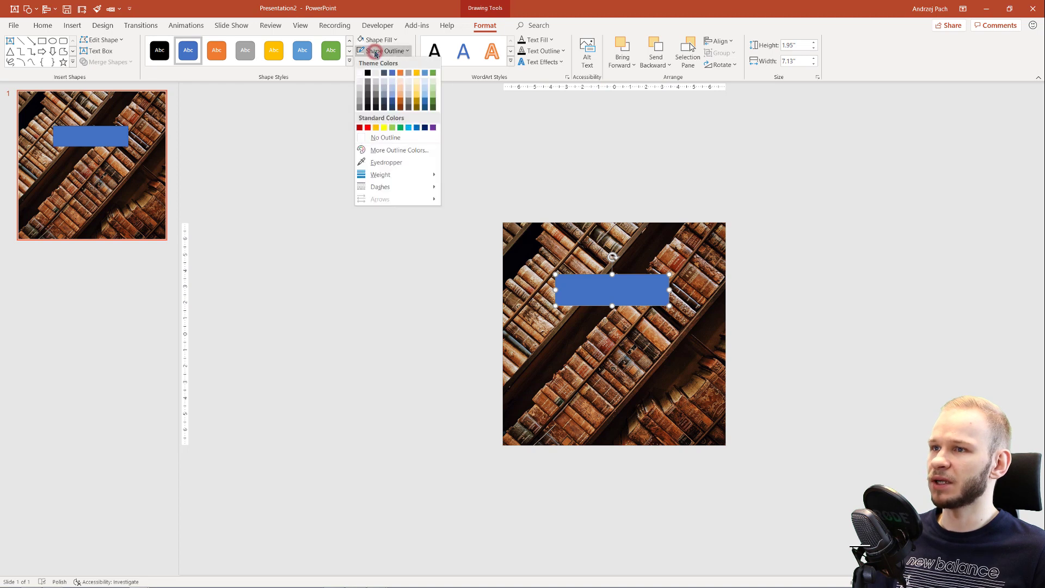
left_click(415, 138)
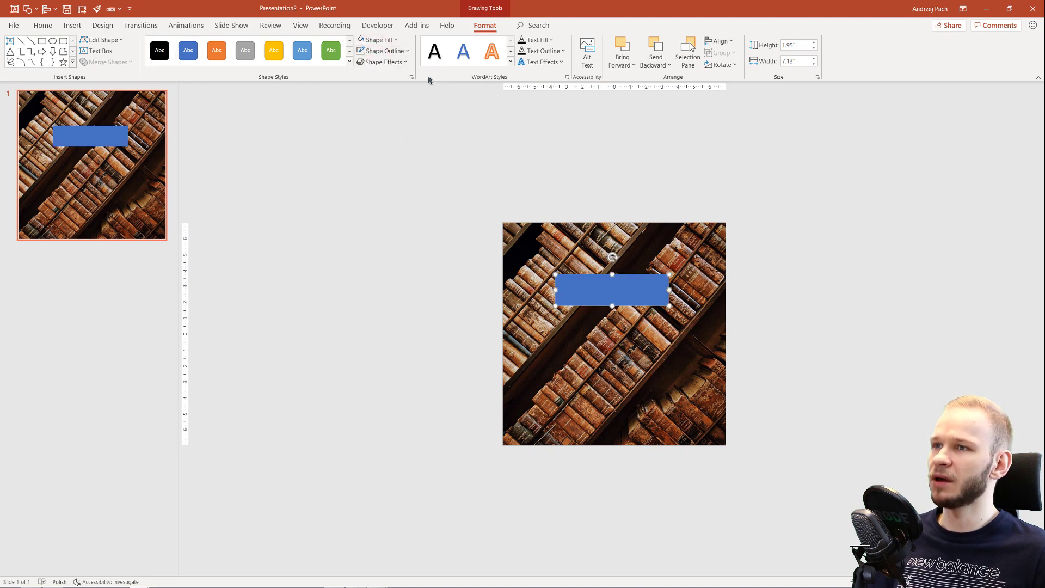
right_click(386, 39)
left_click(388, 39)
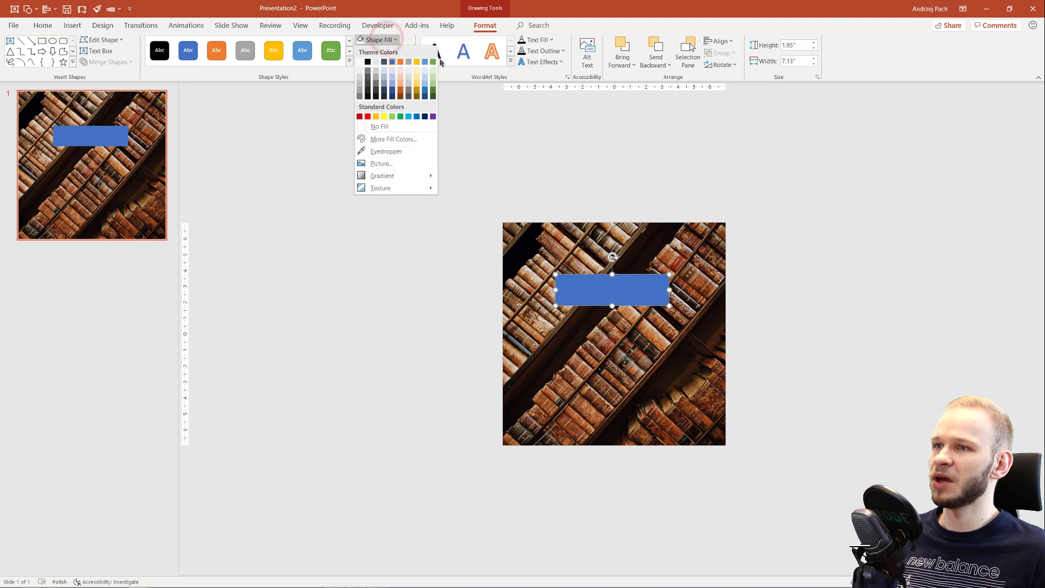
left_click(361, 64)
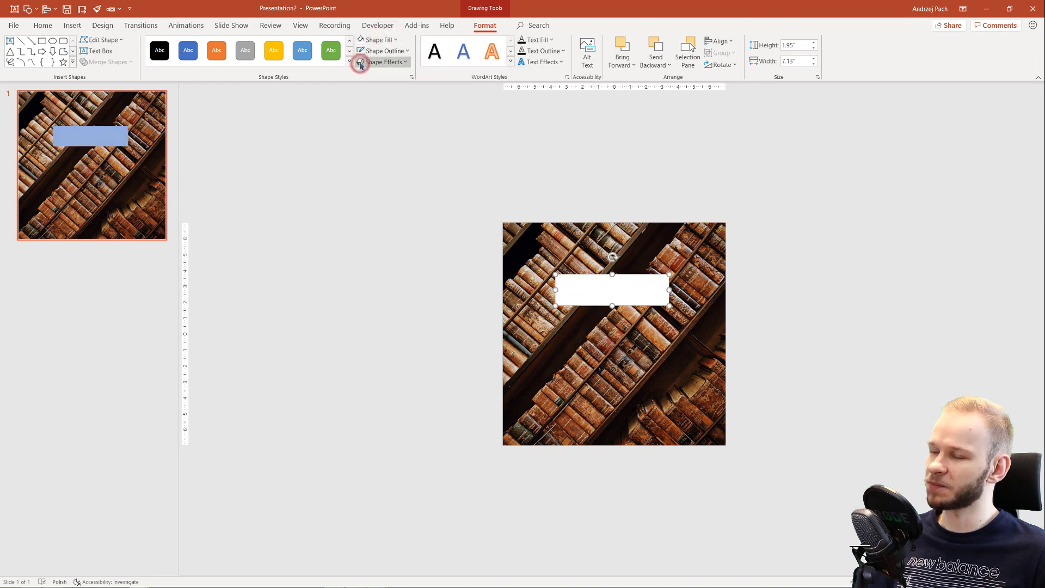
mouse_move(588, 286)
left_mouse_down()
mouse_move(603, 244)
mouse_move(637, 276)
mouse_move(577, 296)
mouse_move(590, 293)
left_mouse_up()
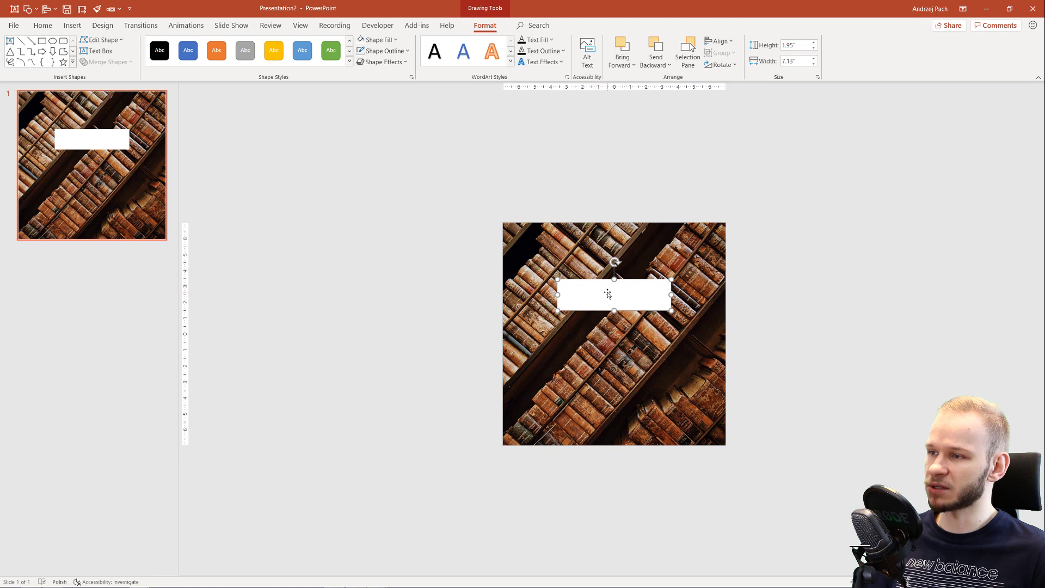
Type a test character 's' inside the white rectangle, then deselect it.
left_click(624, 300)
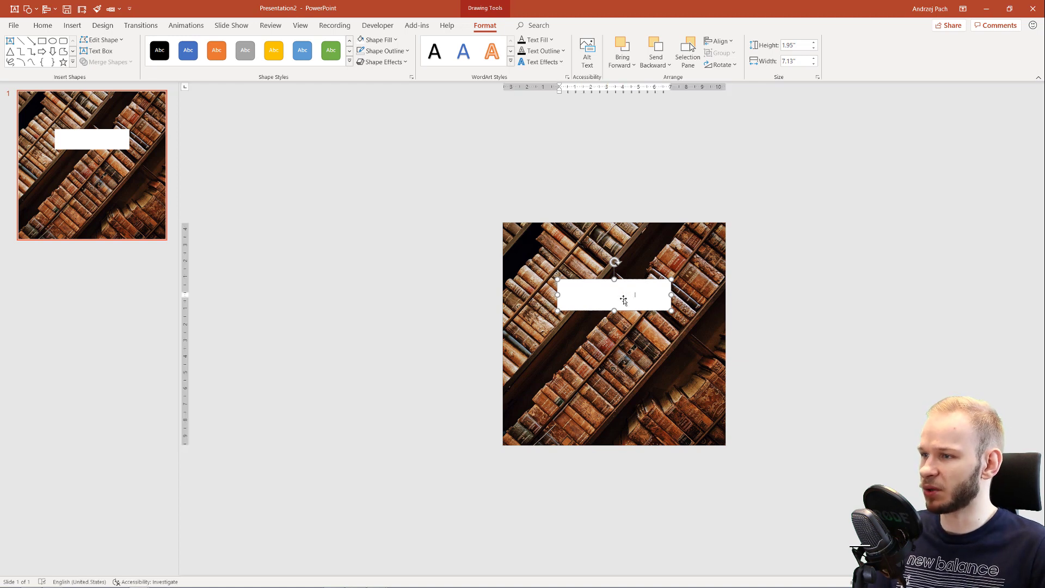
key("ctrl+a")
type("s")
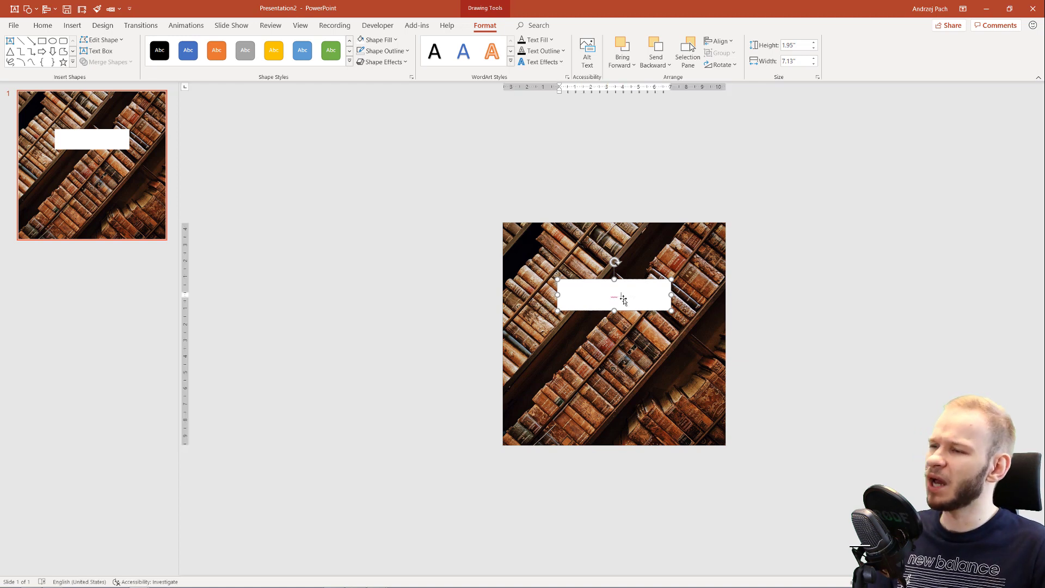
left_click(406, 247)
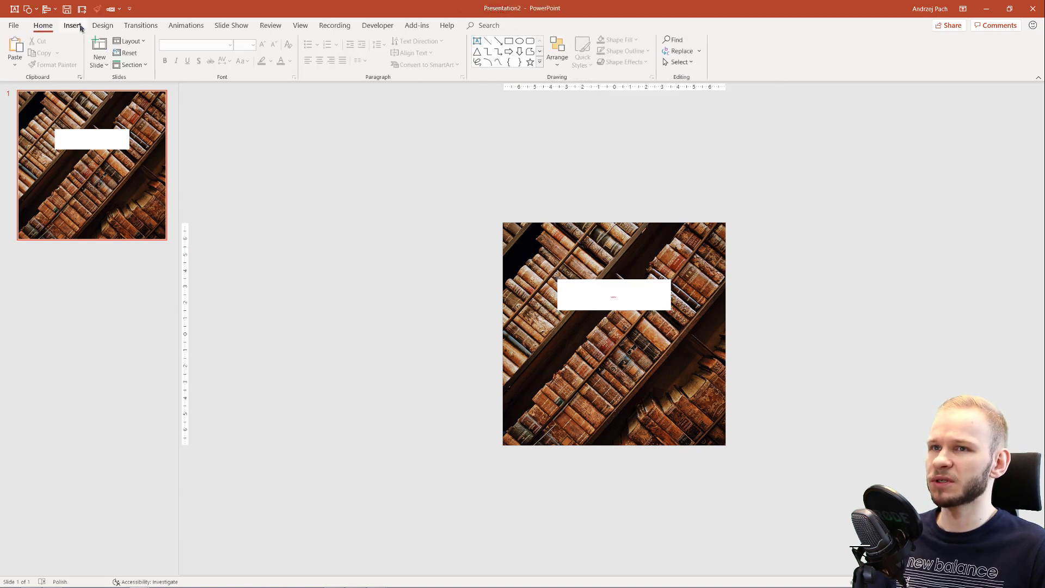
Add a text box above the slide with the caption 'This will be text #1'.
left_click(80, 27)
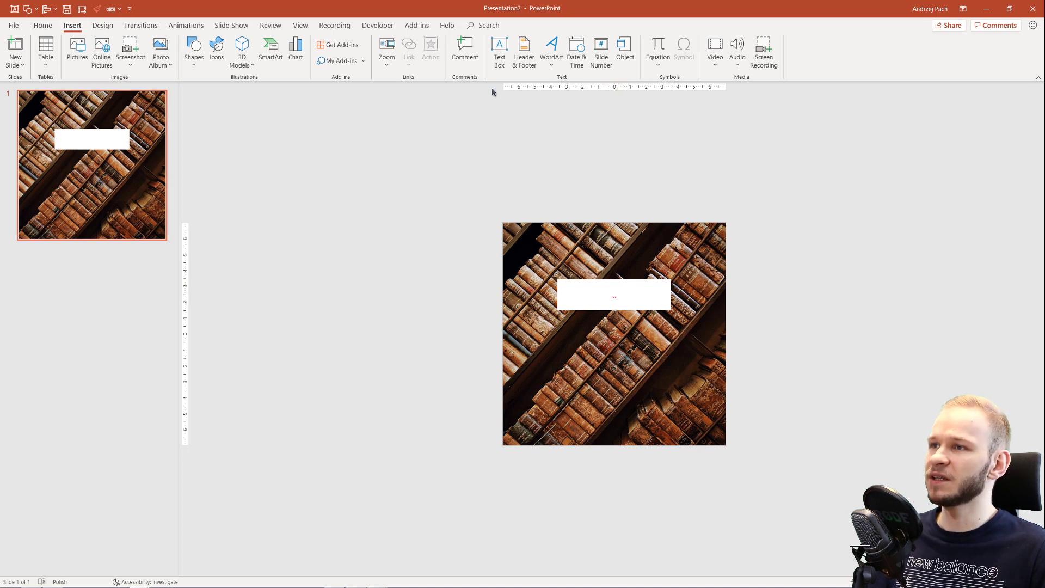
left_click(498, 63)
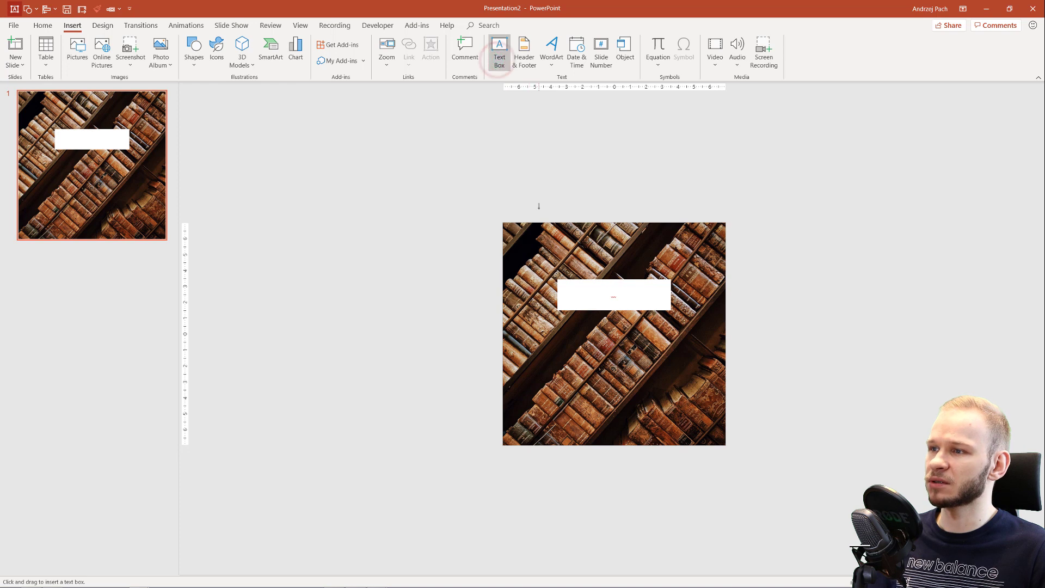
left_click_drag(537, 169, 677, 203)
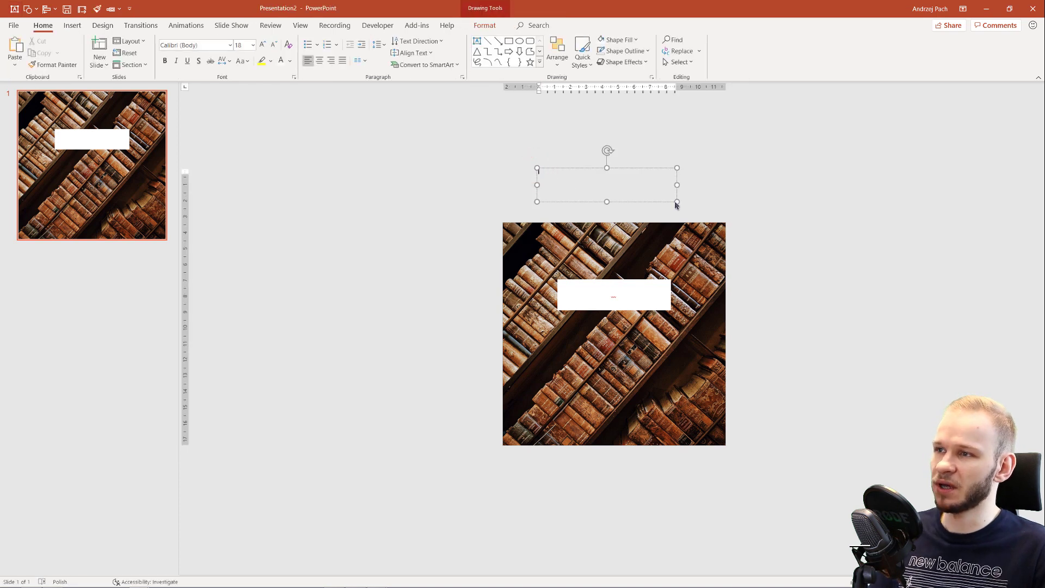
type("This will be tes")
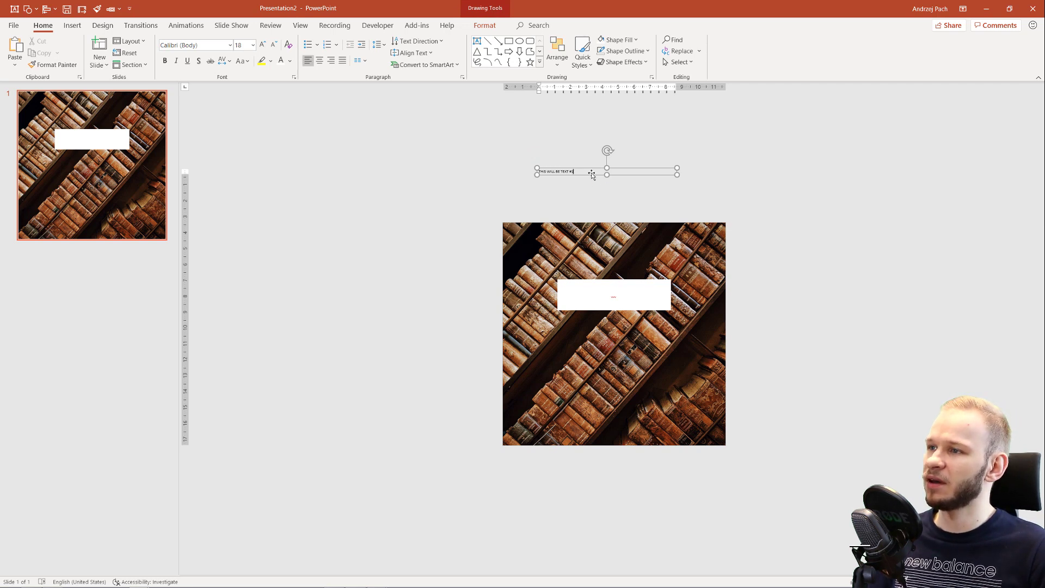
left_click_drag(592, 173, 611, 173)
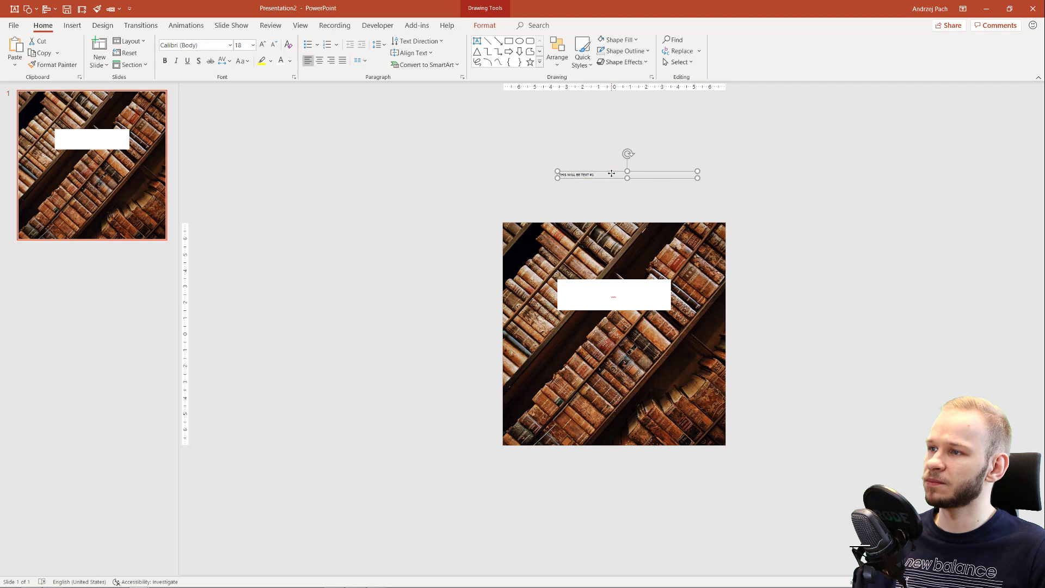
Centre the caption, enlarge it to 18 pt and colour it black.
left_click(320, 61)
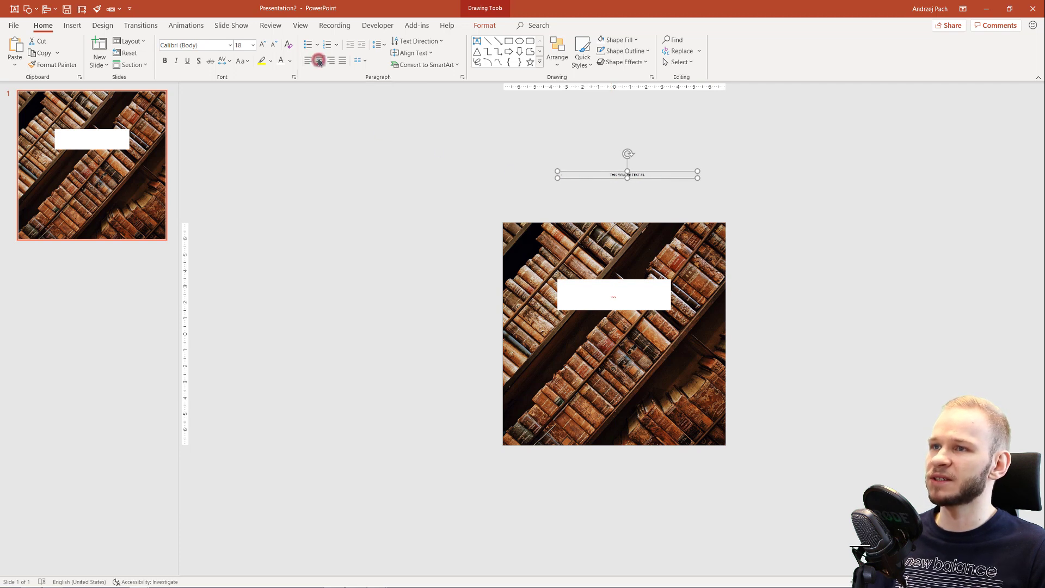
left_click(263, 47)
left_click(263, 47)
left_click(262, 47)
left_click(263, 47)
left_click(263, 46)
left_click(262, 47)
left_click(263, 46)
left_click(263, 47)
left_click(263, 47)
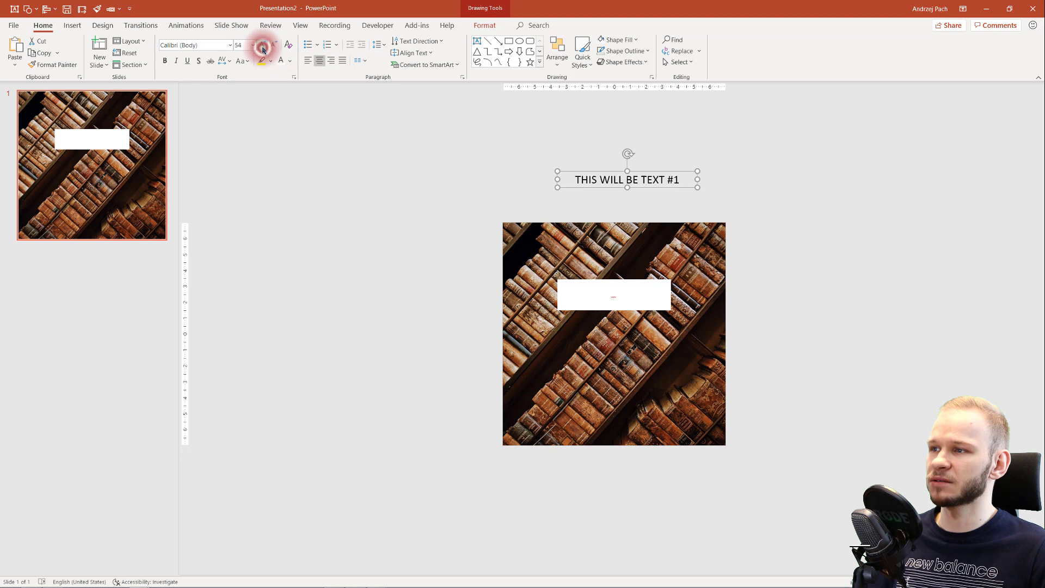
left_click(289, 61)
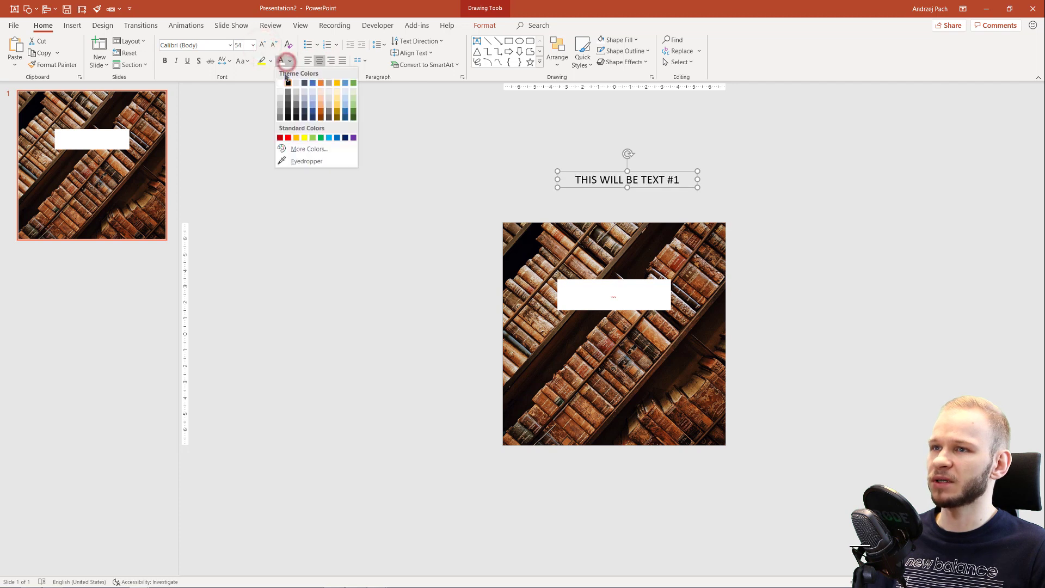
left_click(287, 82)
Move the caption onto the white rectangle and widen the rectangle to fit it.
left_click_drag(589, 174, 577, 287)
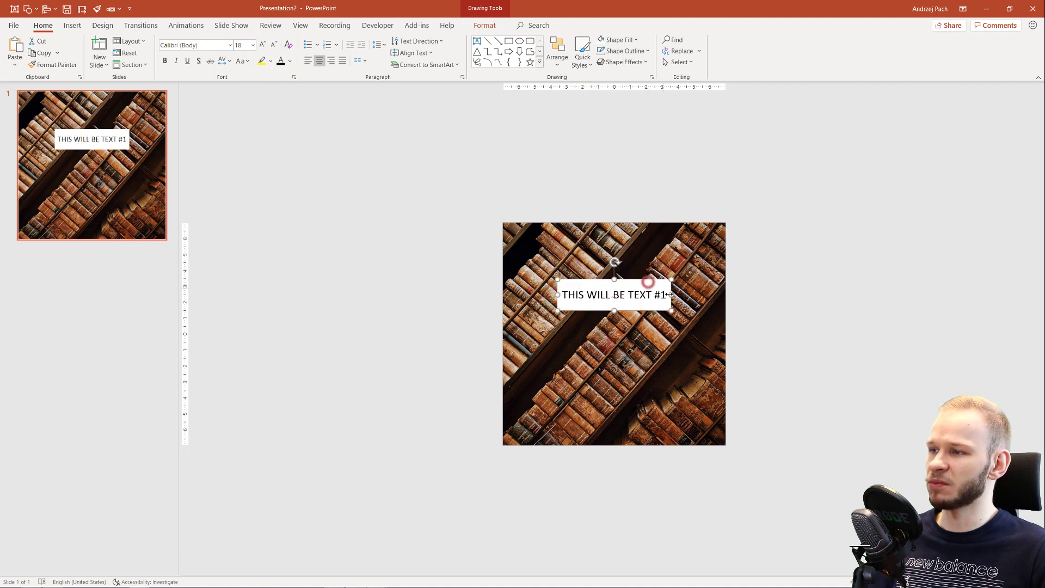
left_click_drag(660, 292, 684, 298)
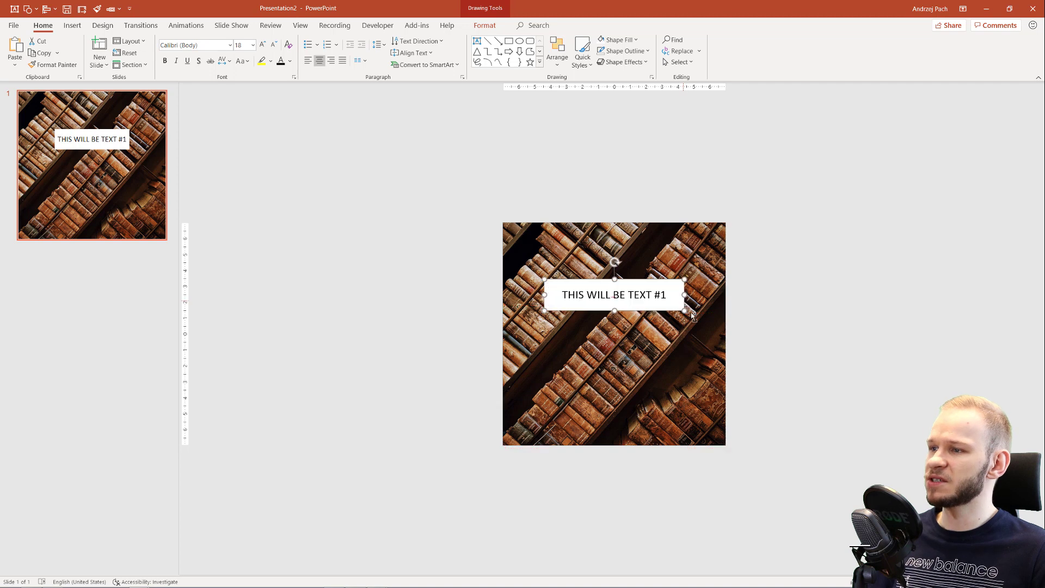
left_click(810, 373)
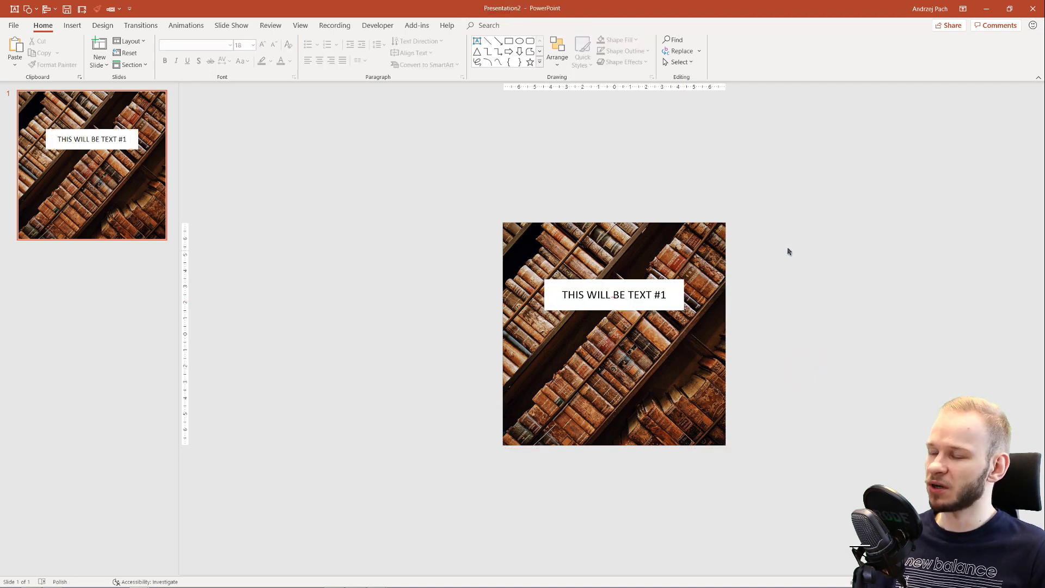
Select the caption text box and white rectangle together and group them.
mouse_move(795, 254)
left_mouse_down()
mouse_move(672, 310)
mouse_move(474, 327)
mouse_move(443, 342)
left_mouse_up()
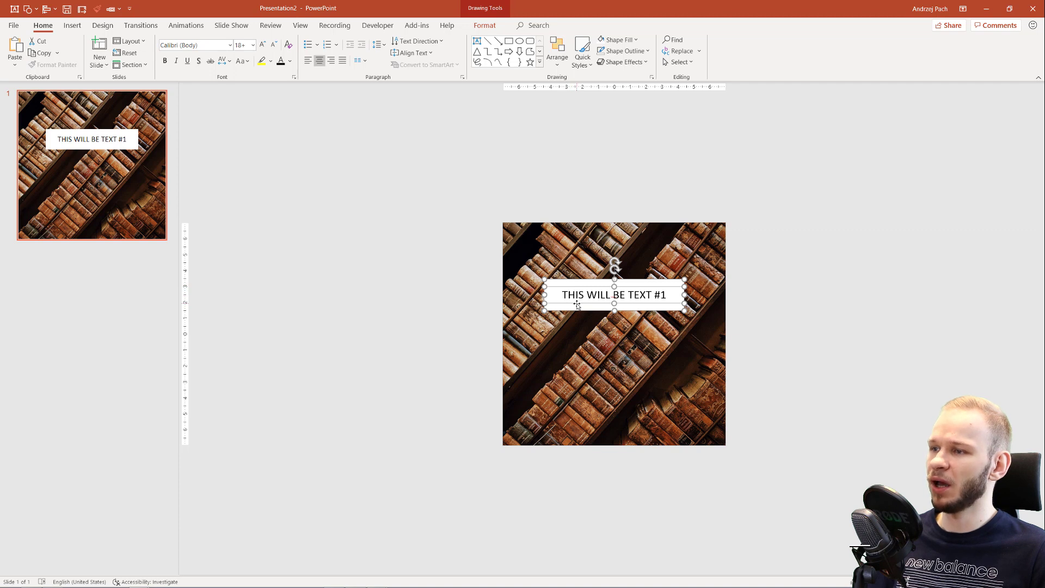
right_click(573, 307)
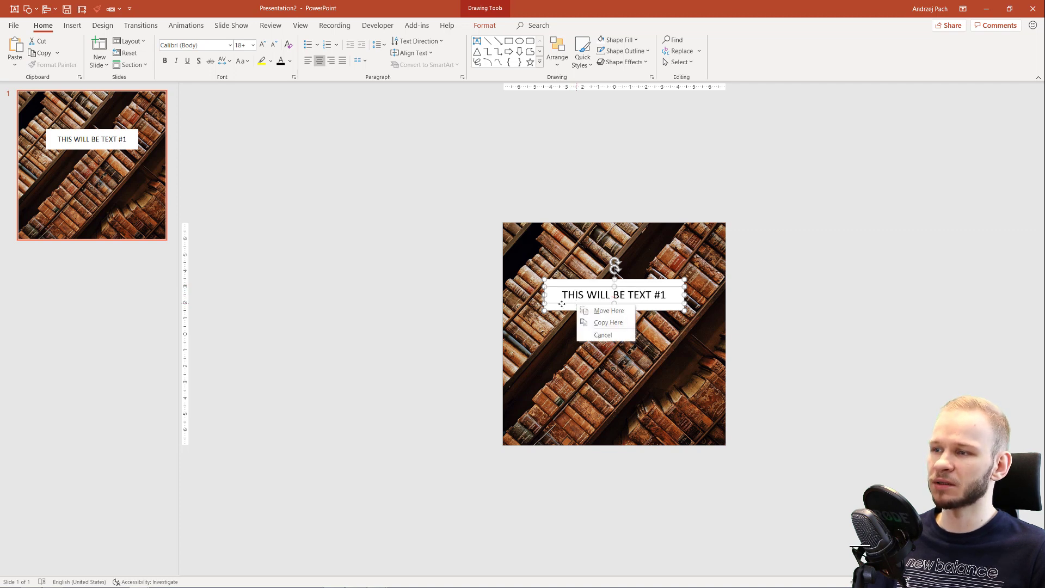
key("Escape")
right_click(564, 304)
left_click(587, 362)
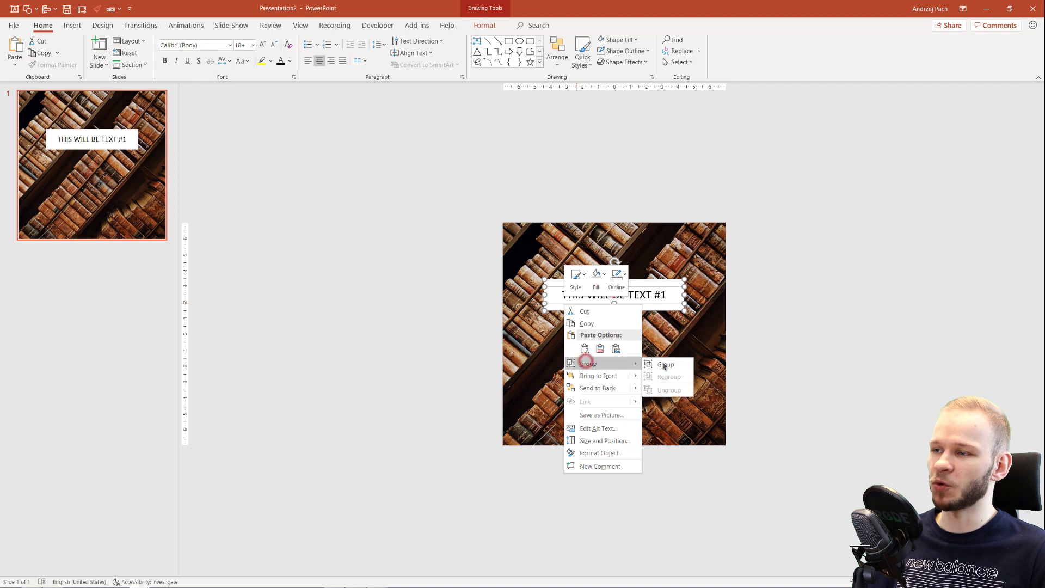
left_click(665, 364)
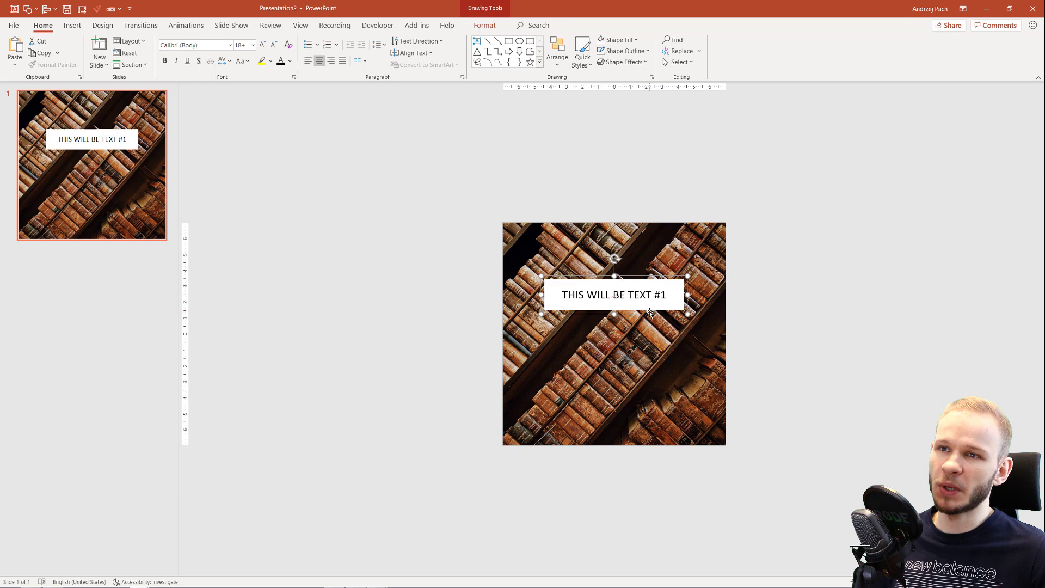
View the Video Sample 1 reference clip in Chrome's YouTube tab, then return to PowerPoint.
key("alt+Tab")
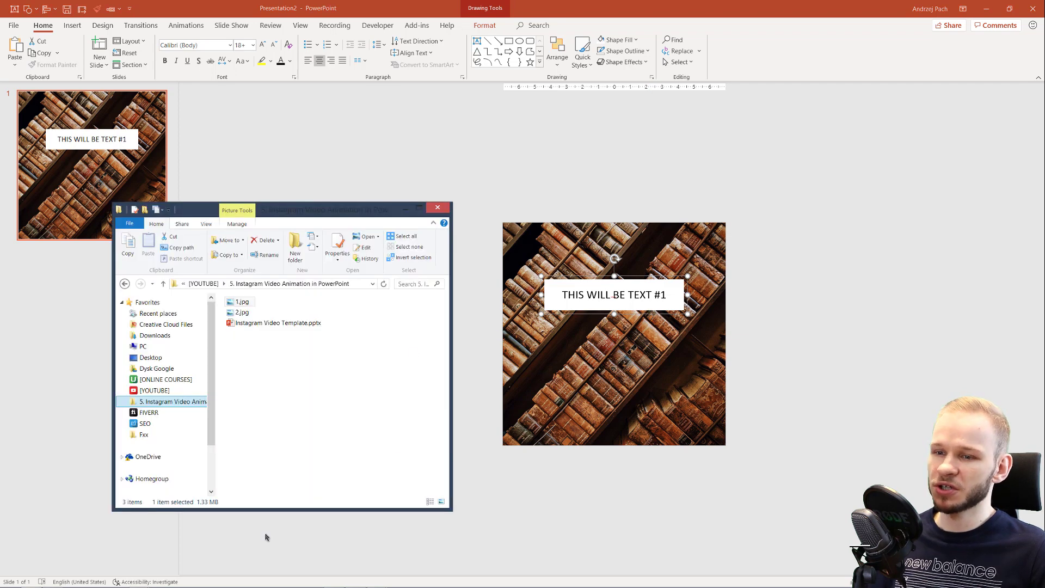
left_click(158, 508)
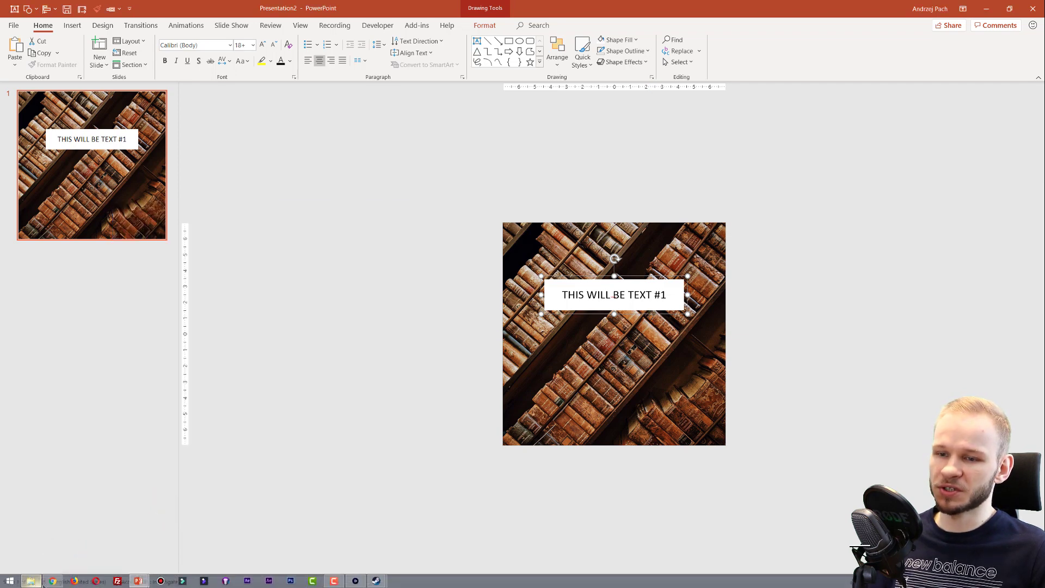
left_click(50, 584)
left_click(465, 8)
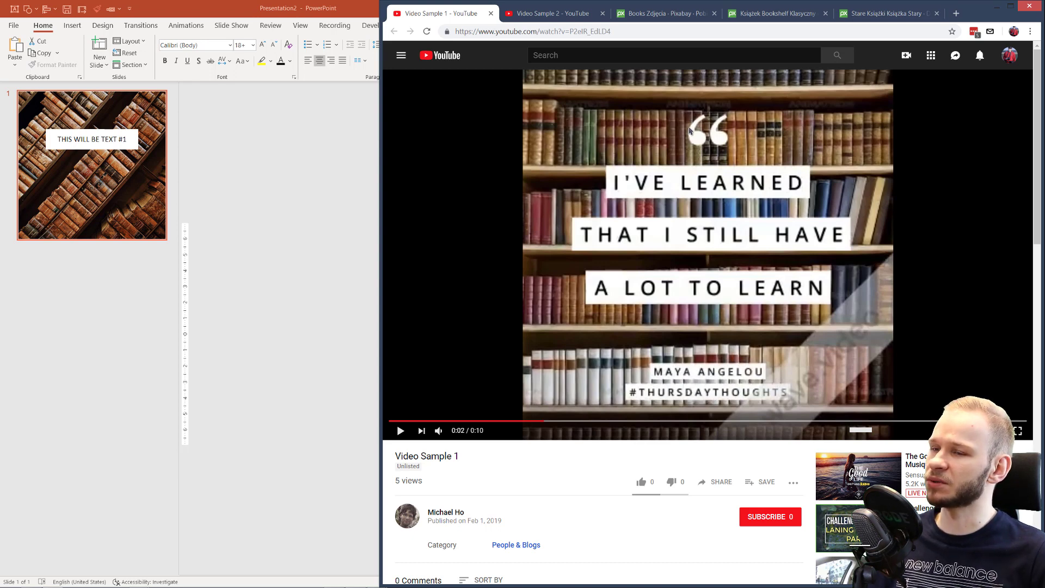
left_click(268, 332)
Make two more copies of the 'THIS WILL BE TEXT #1' box below the original.
left_click_drag(590, 308, 587, 350)
left_click(591, 313)
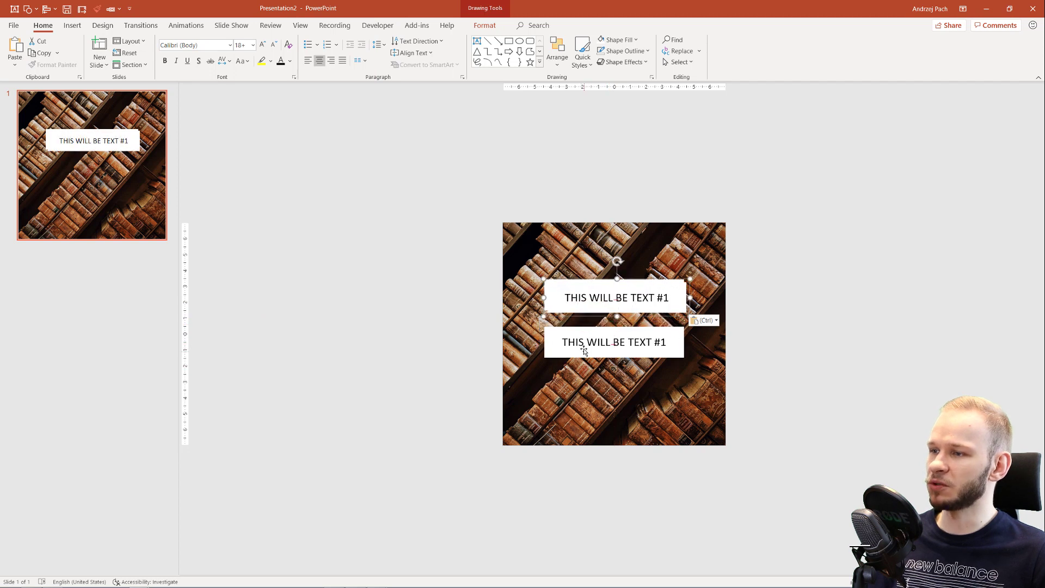
left_click_drag(591, 314, 590, 408)
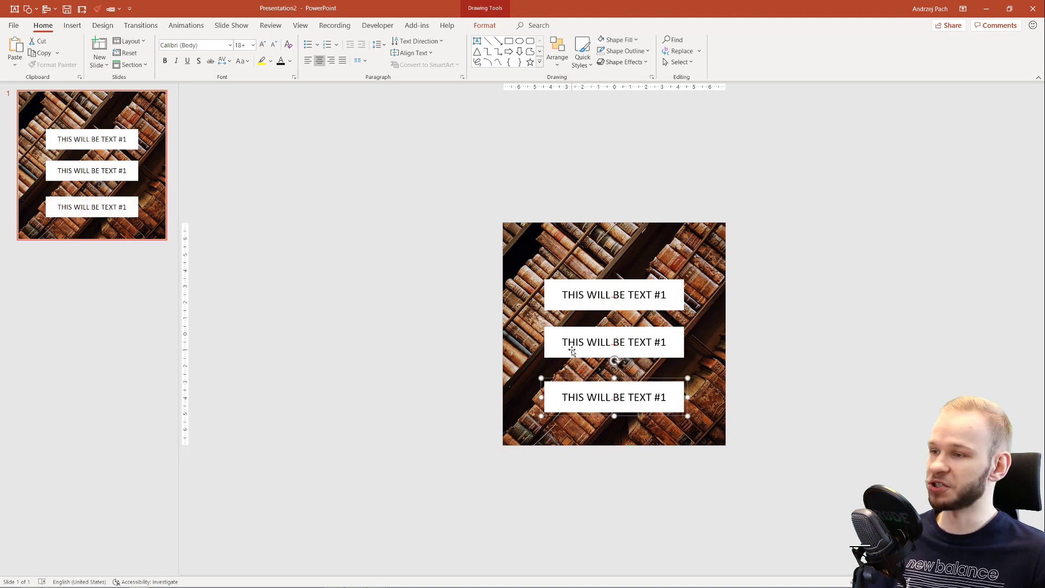
Distribute the three text boxes vertically and shift them slightly up into place.
left_click(574, 344, "shift")
left_click(571, 298, "shift")
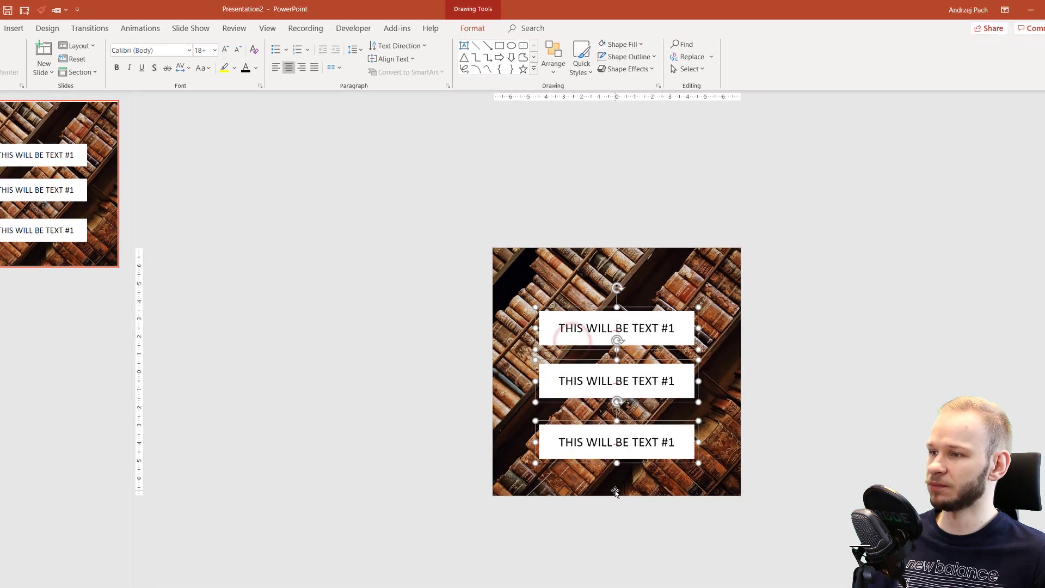
left_click(432, 38)
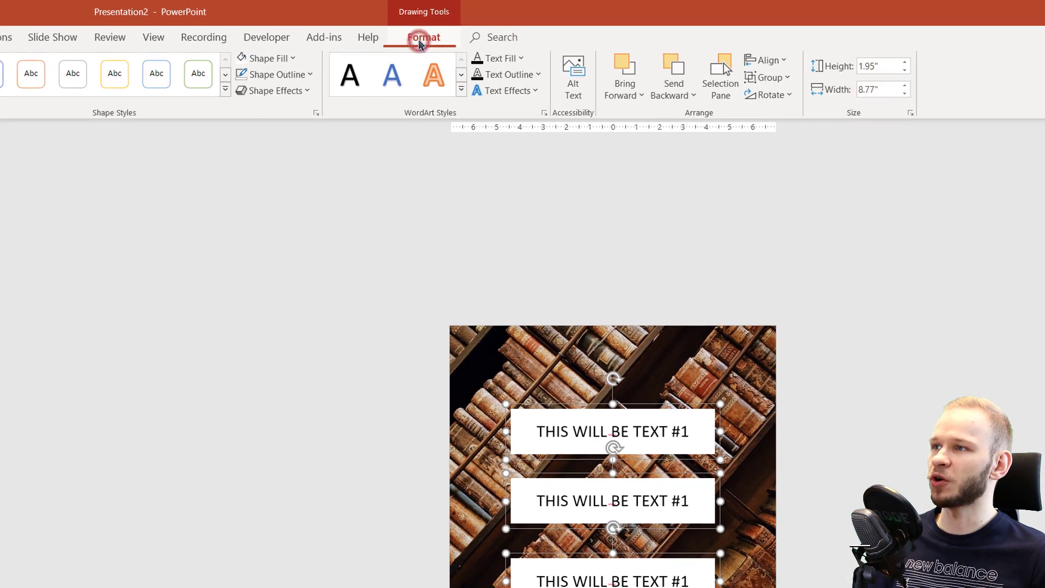
left_click(730, 56)
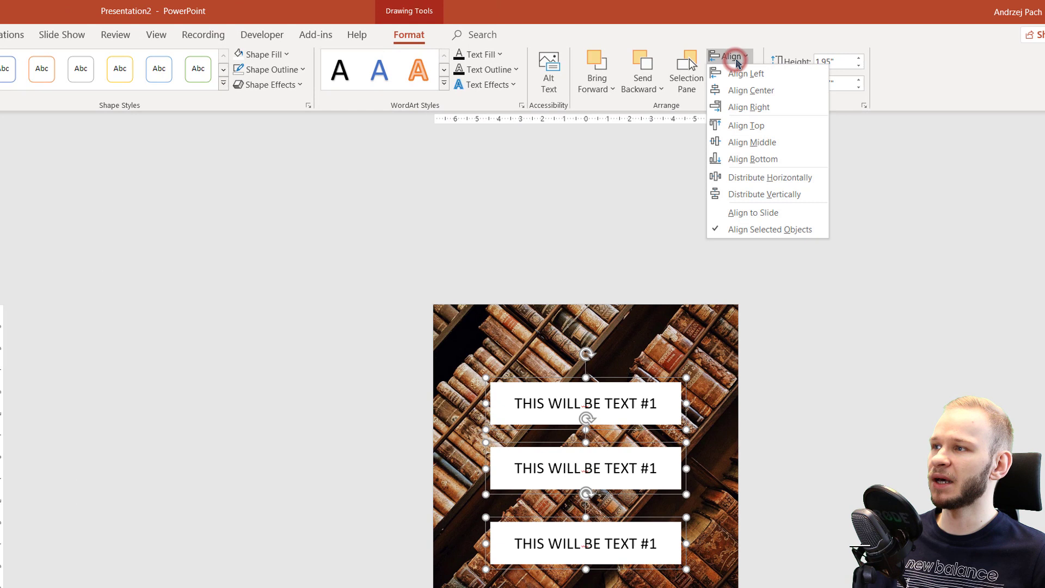
left_click(799, 194)
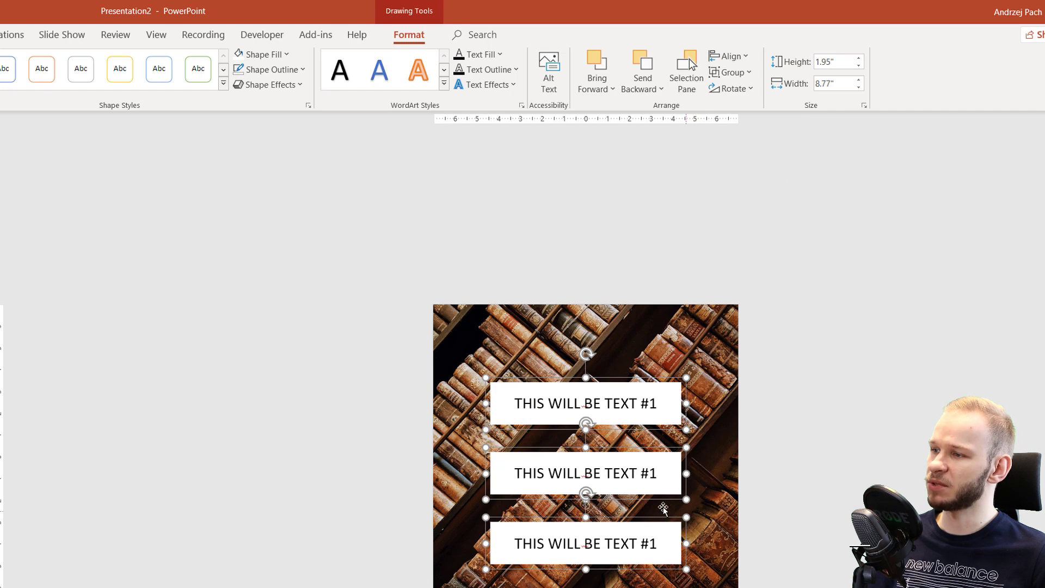
left_click_drag(663, 489, 660, 478)
left_click(796, 427)
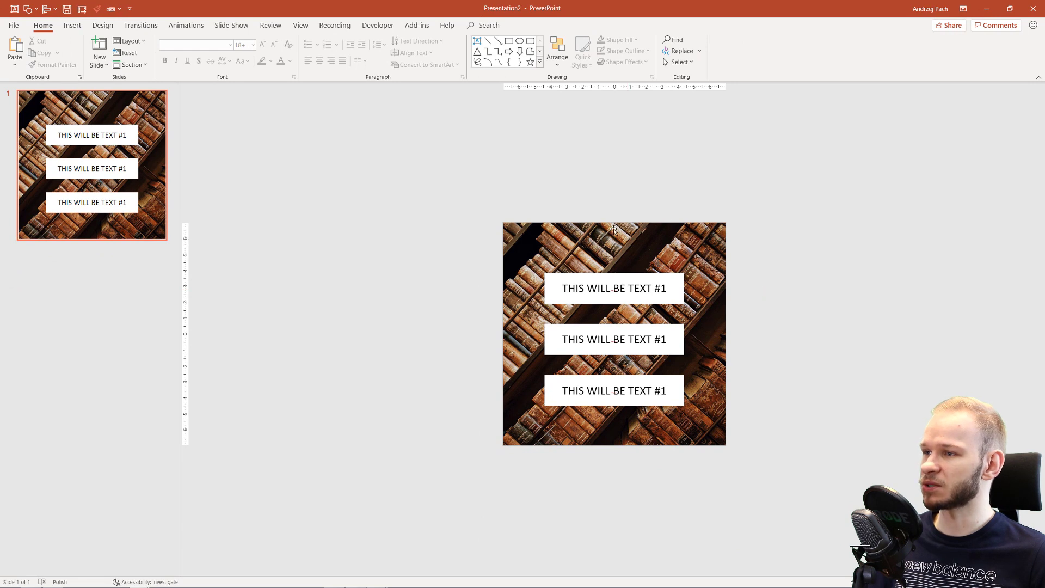
Duplicate the top text box and replace its text with an opening quote mark.
left_click(630, 281)
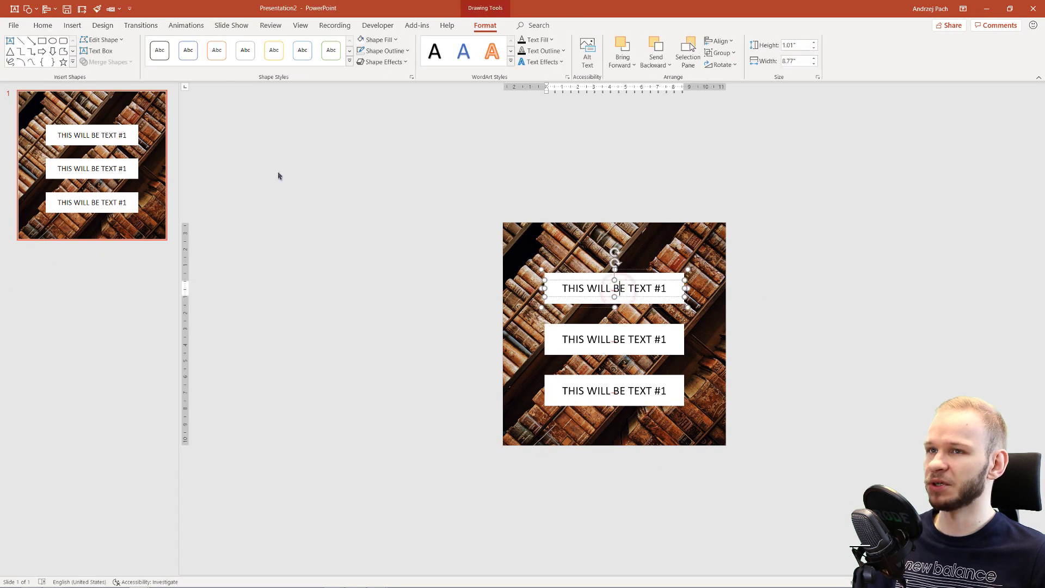
left_click(580, 282)
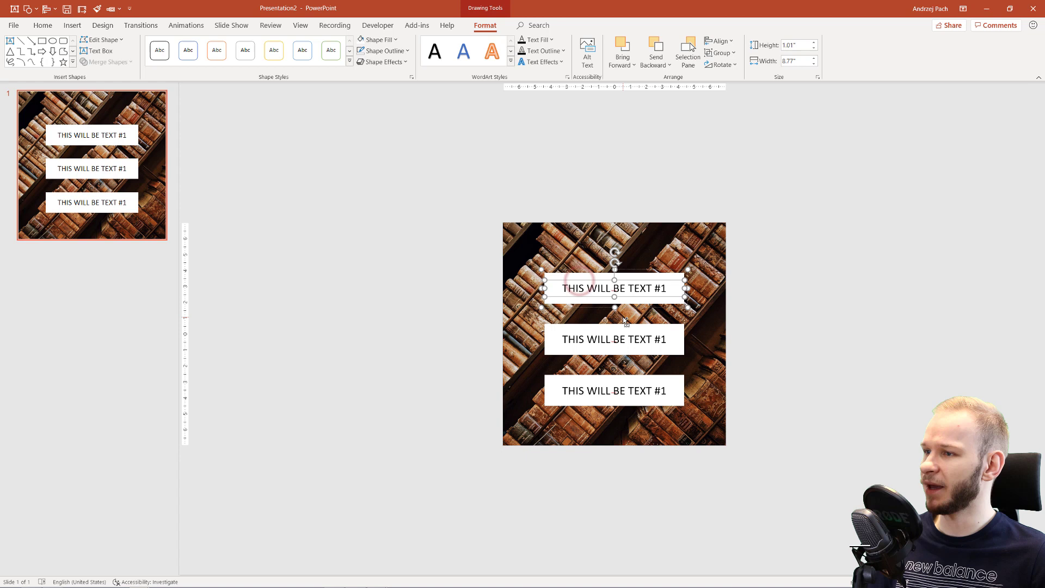
key("ctrl+c")
key("ctrl+v")
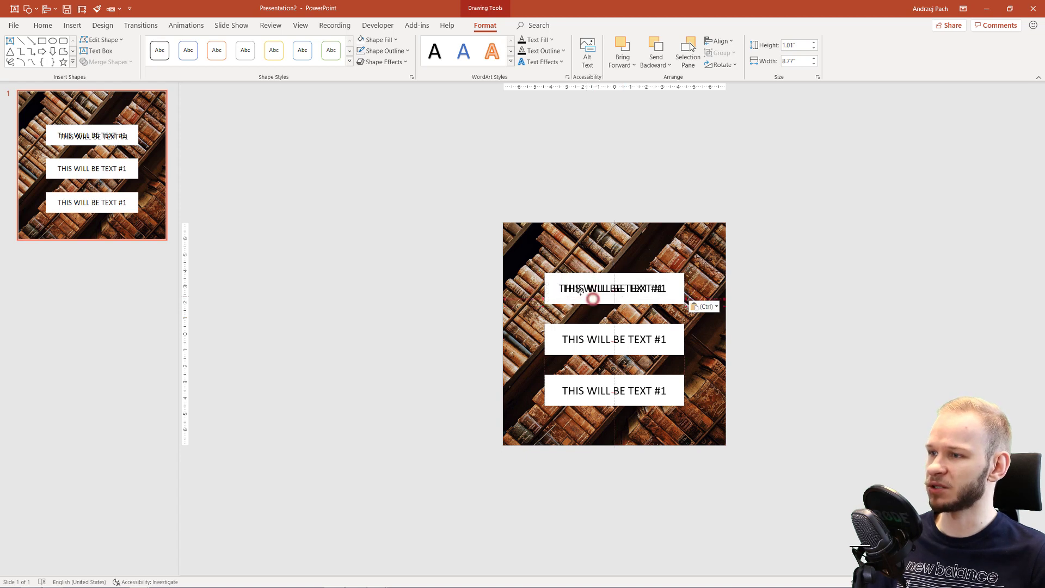
left_click_drag(593, 300, 597, 199)
left_click(598, 192)
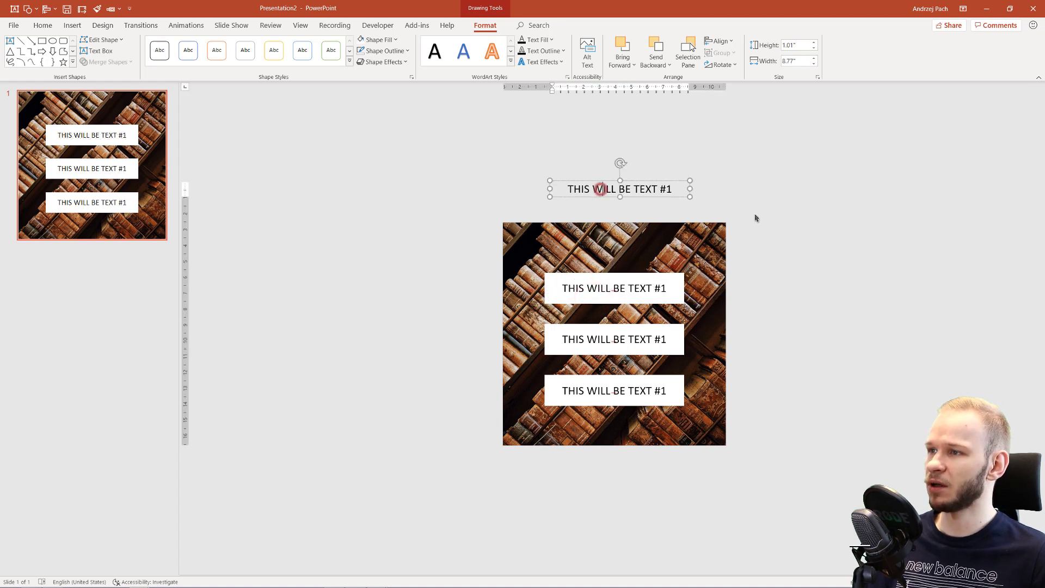
key("ctrl+a")
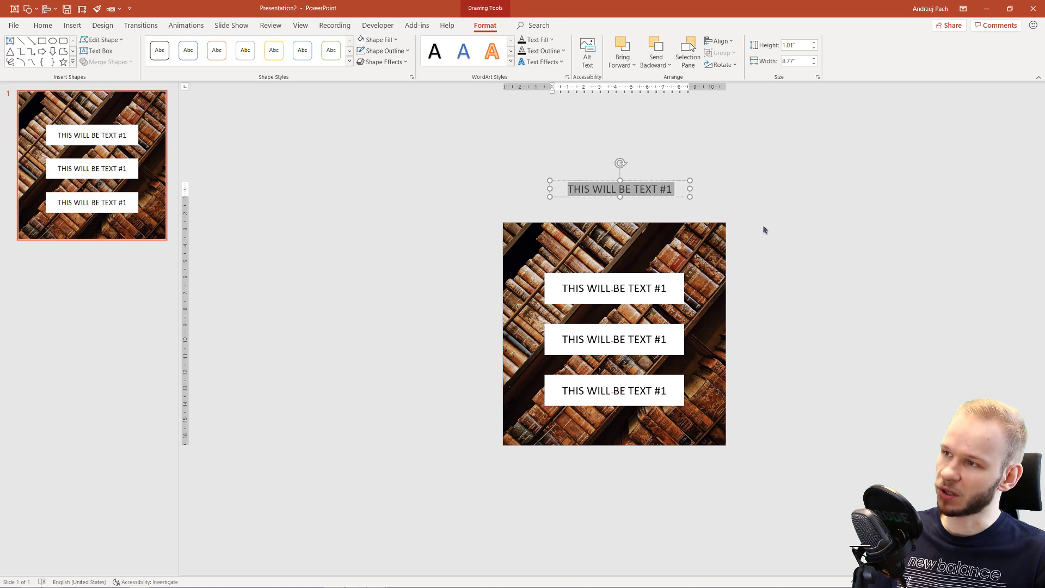
type("\"{")
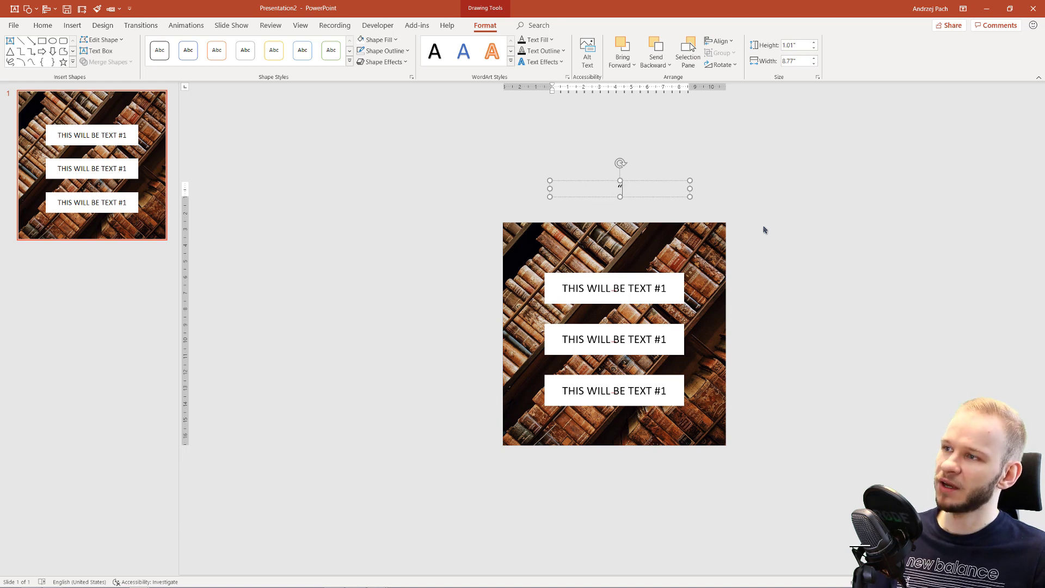
Narrow the quote box to 3.24 inches wide and enlarge the quote mark to 344 pt.
left_click_drag(689, 189, 601, 188)
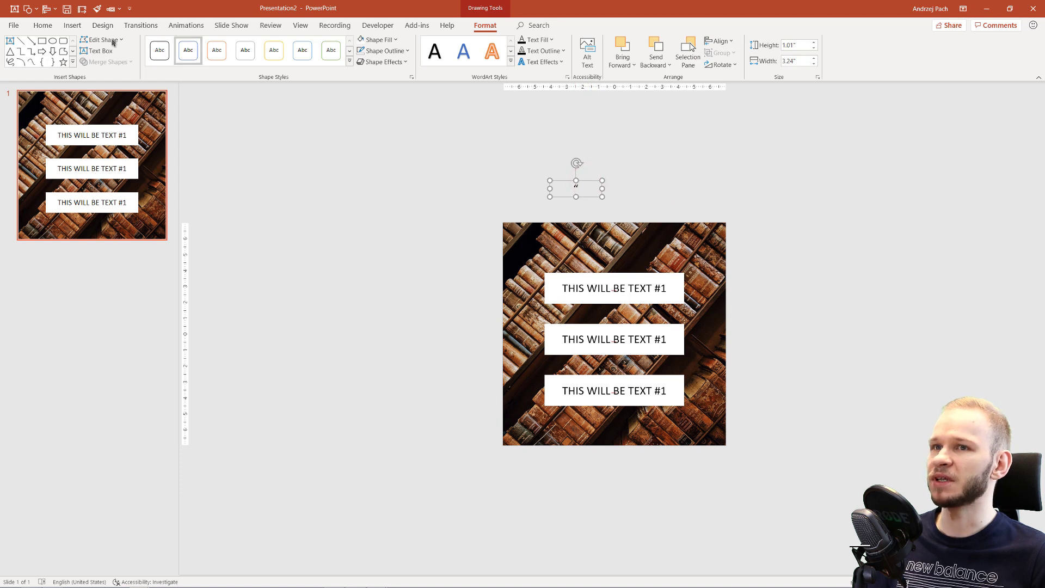
left_click(36, 26)
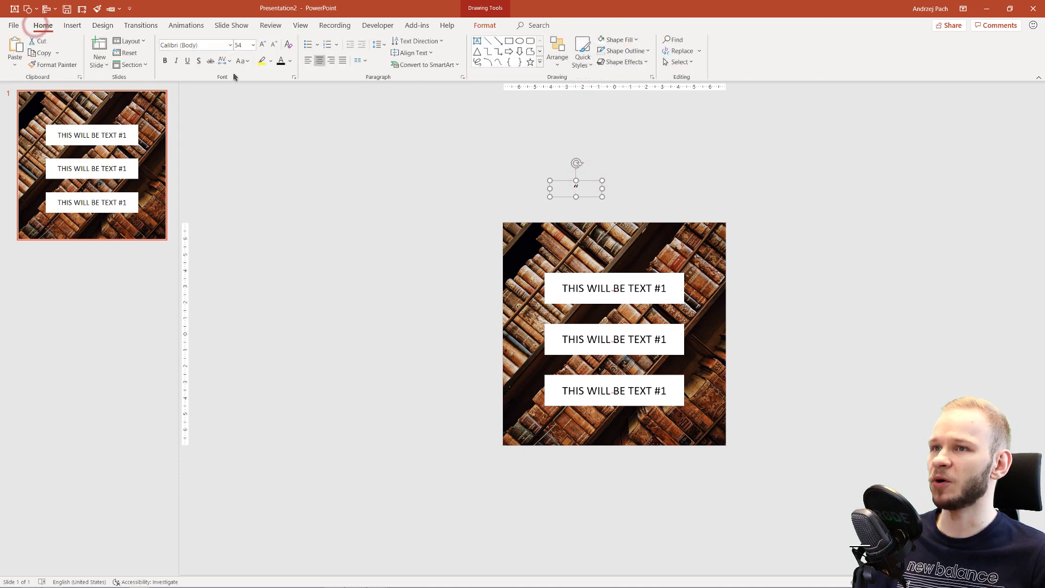
left_click(263, 46)
left_click(263, 46)
left_click(263, 46)
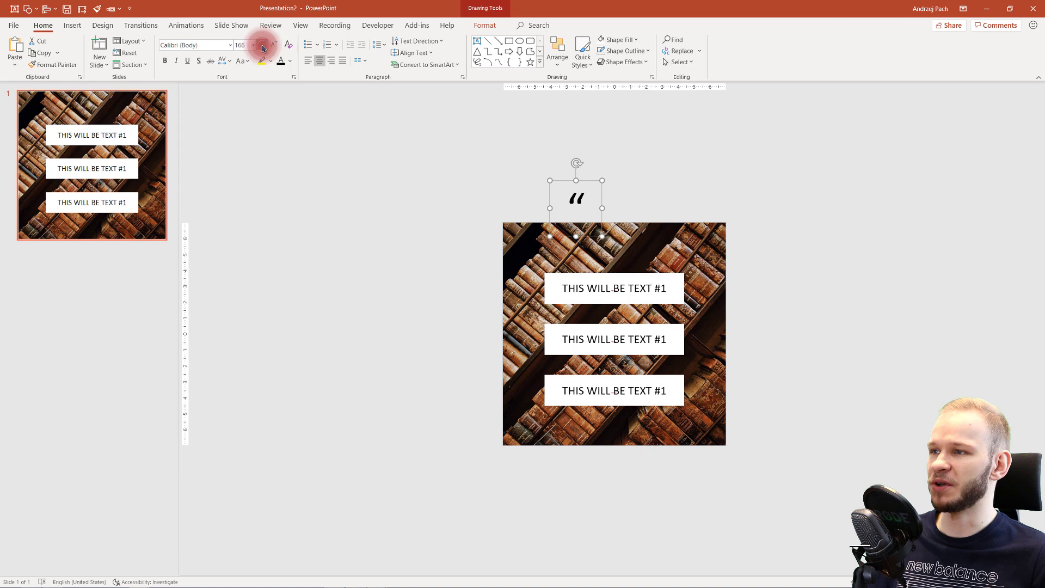
left_click(263, 46)
left_click(263, 45)
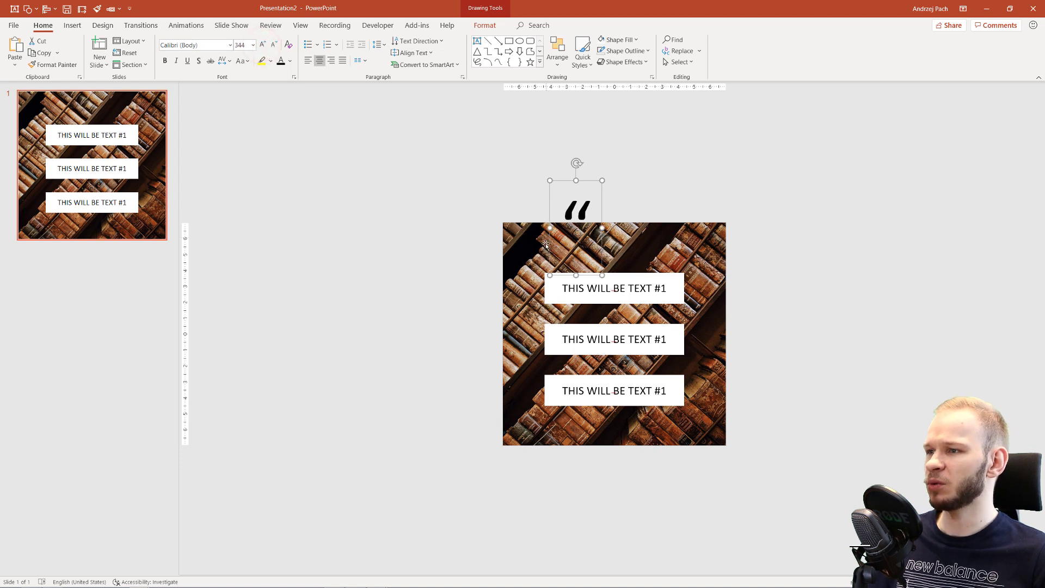
Colour the quote mark white and position it at the top of the bookshelf image.
left_click_drag(566, 181, 604, 145)
left_click(620, 177)
type("a")
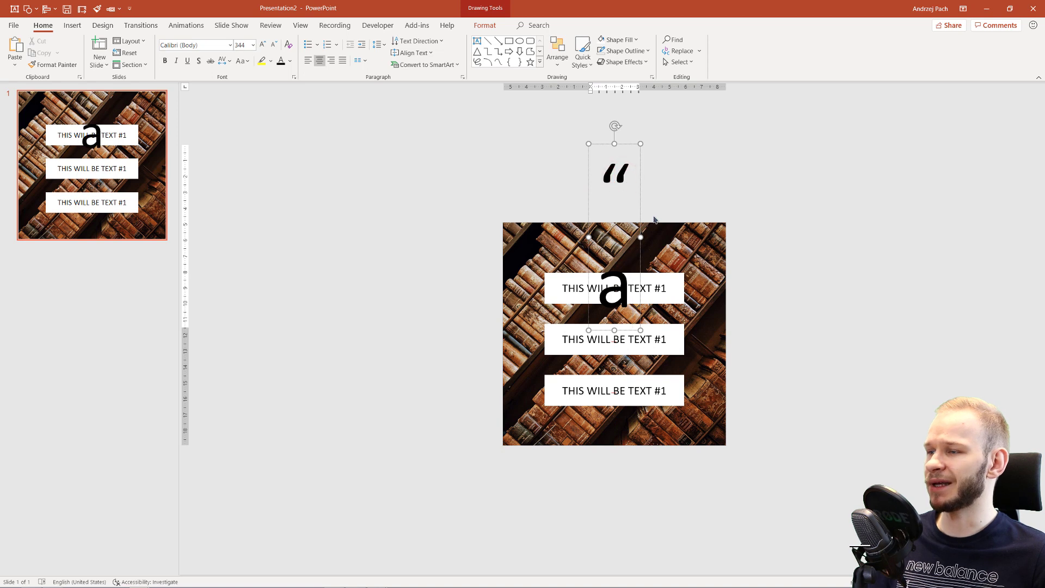
key("BackSpace")
left_click_drag(624, 146, 623, 222)
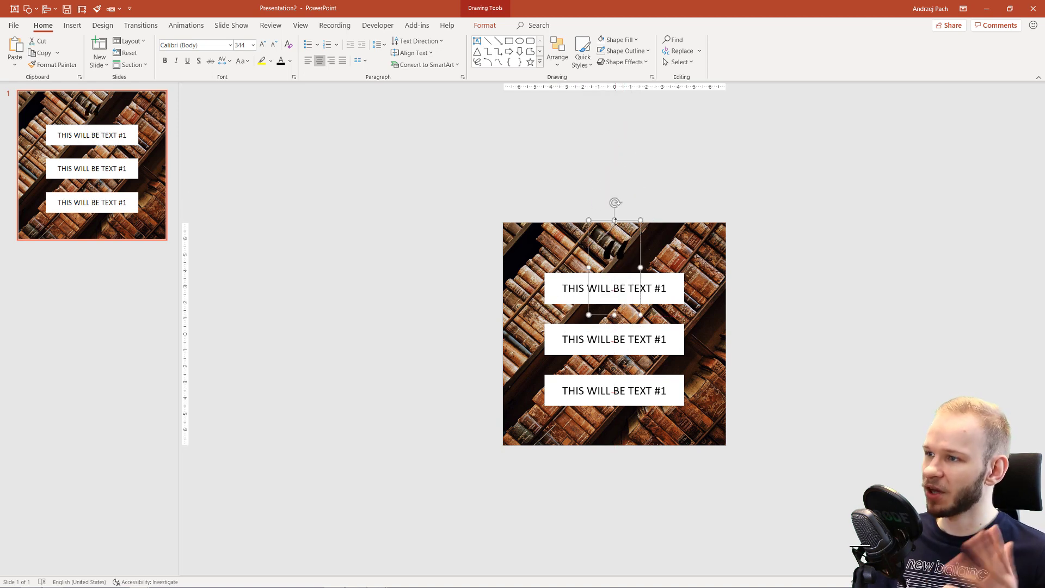
left_click(290, 61)
left_click(280, 82)
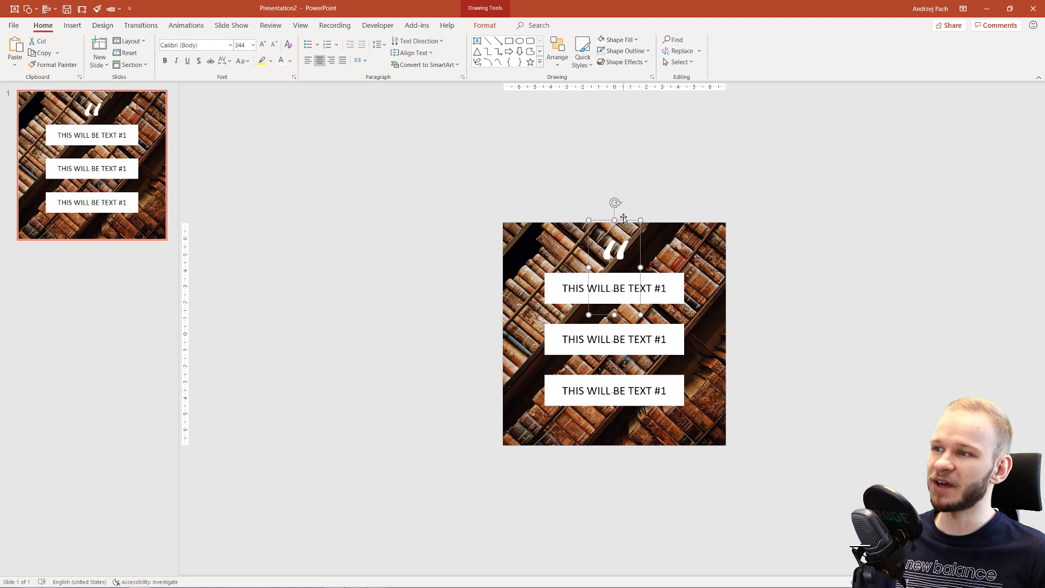
left_click_drag(624, 218, 624, 217)
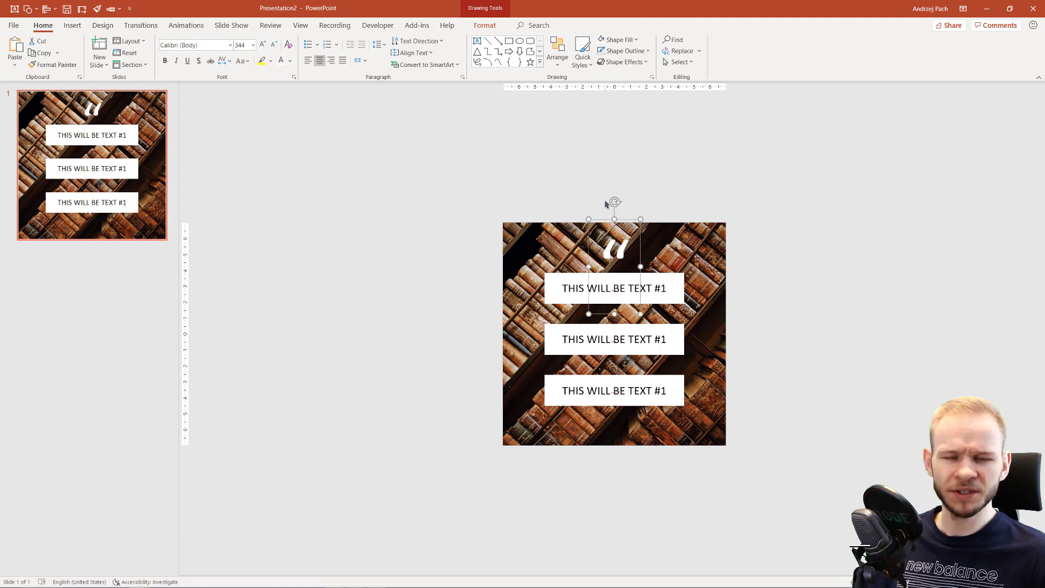
left_click(793, 234)
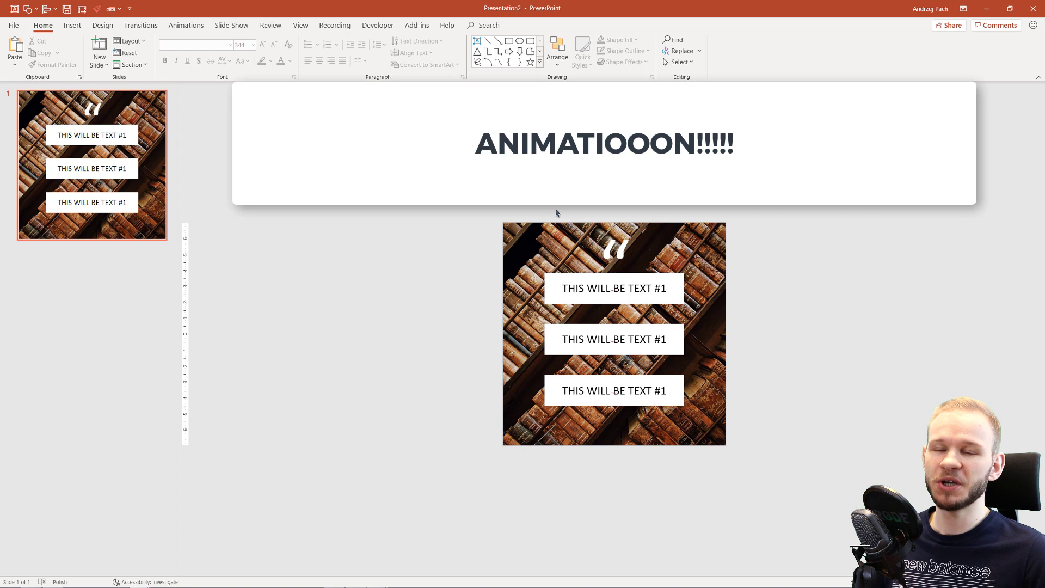
Show the Animation Pane and select the quote mark plus all three text boxes.
left_click(173, 26)
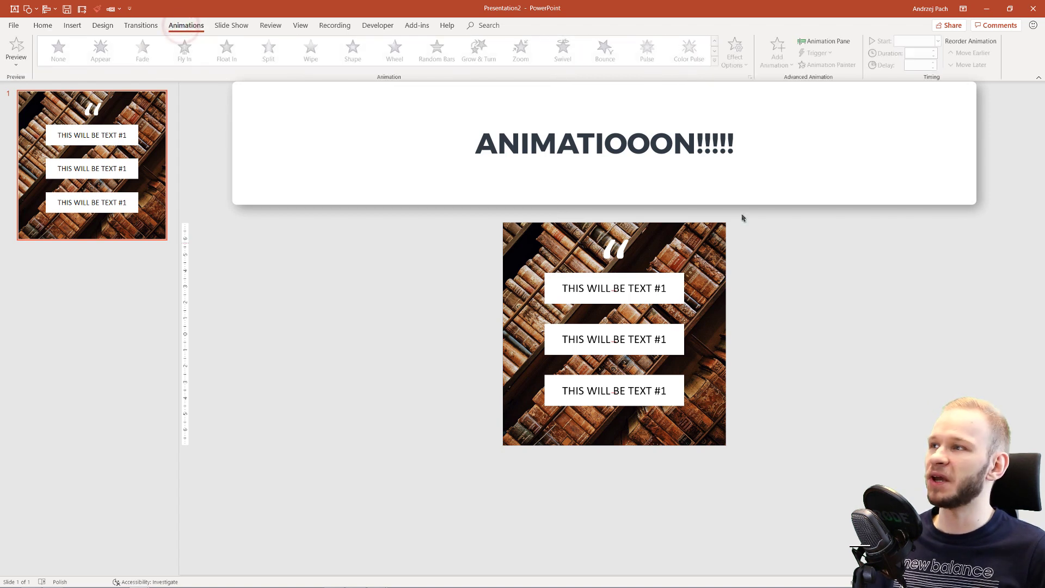
left_click(828, 41)
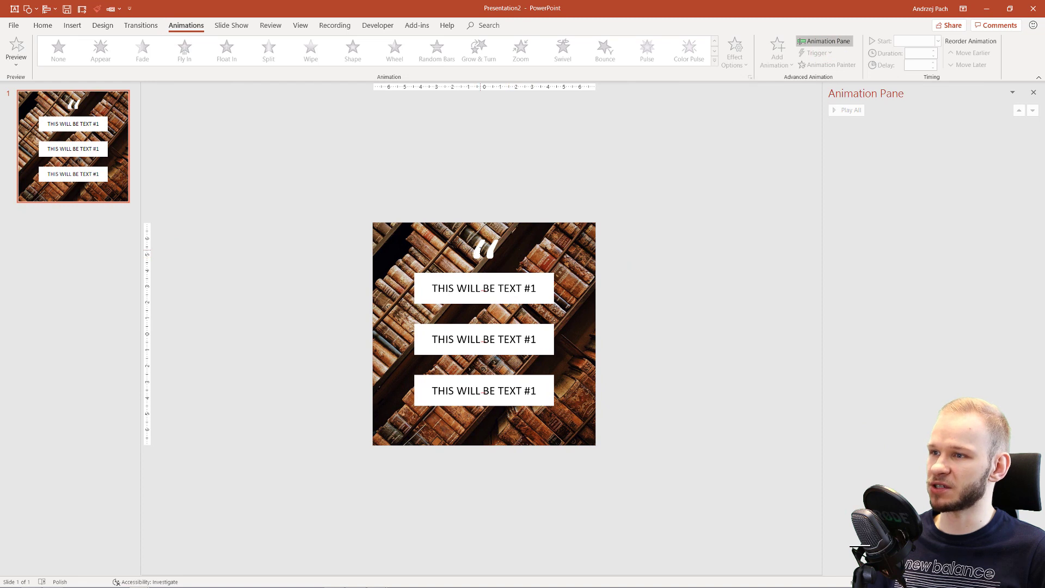
left_click(484, 249)
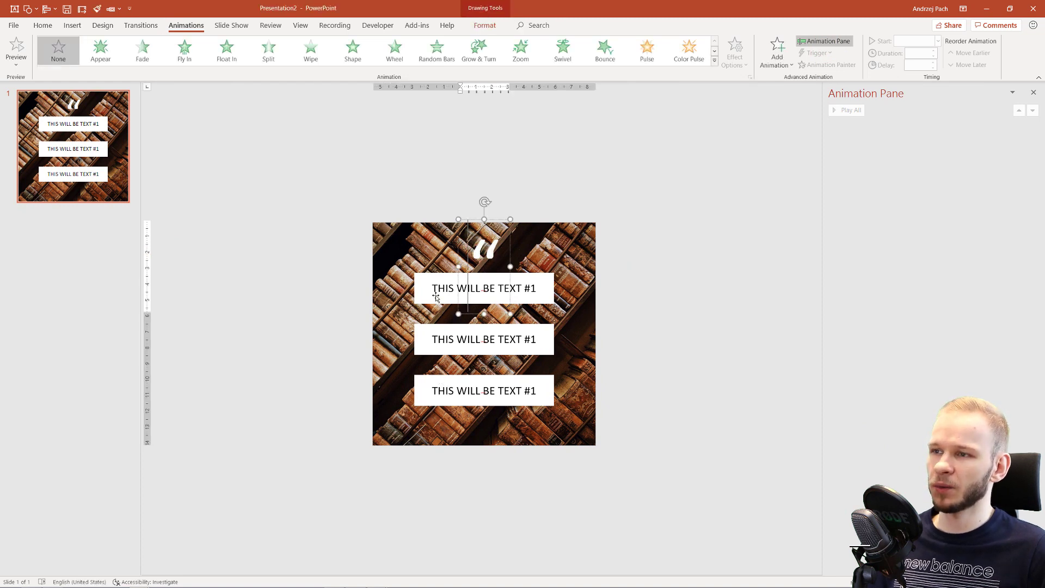
left_click(433, 289, "shift")
left_click(434, 338, "shift")
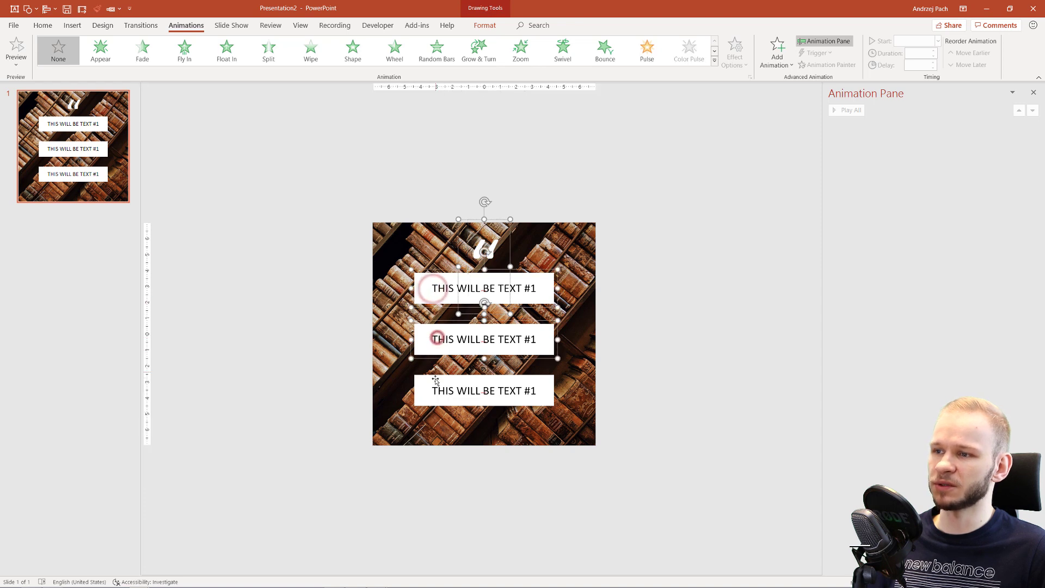
left_click(434, 380, "shift")
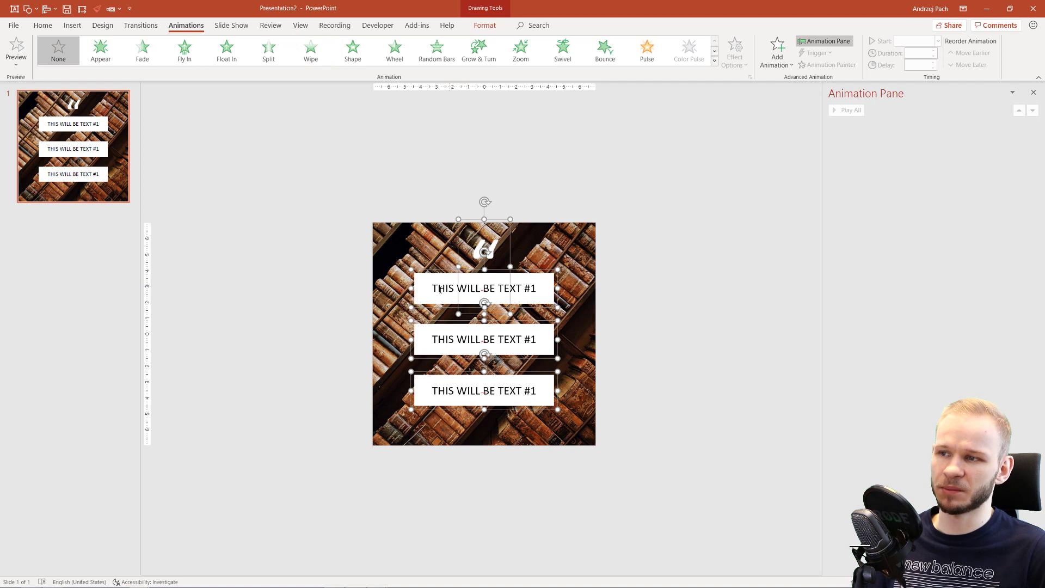
Apply a Wipe animation coming from the left to all four objects.
left_click(310, 54)
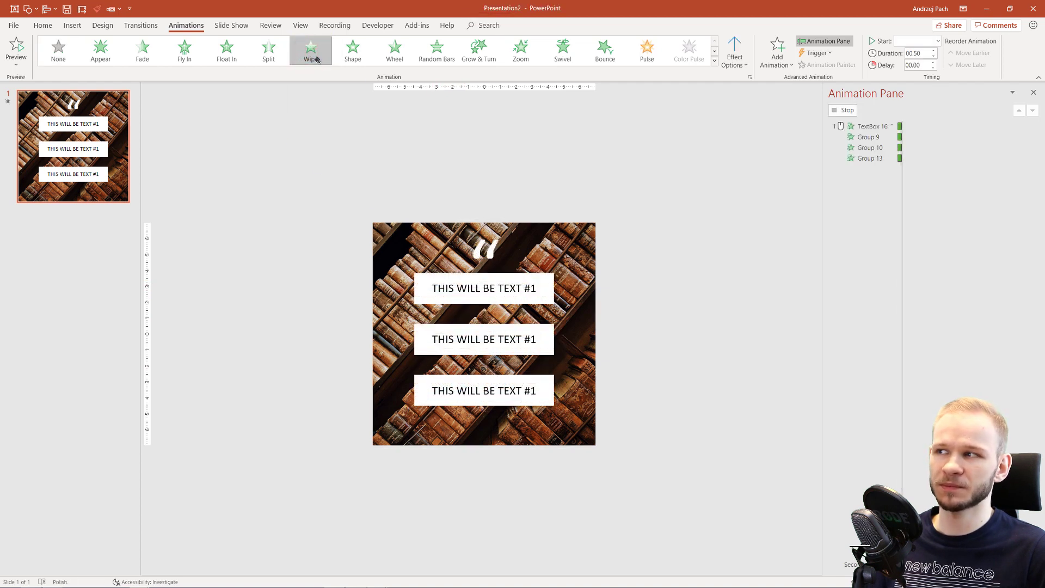
left_click(739, 65)
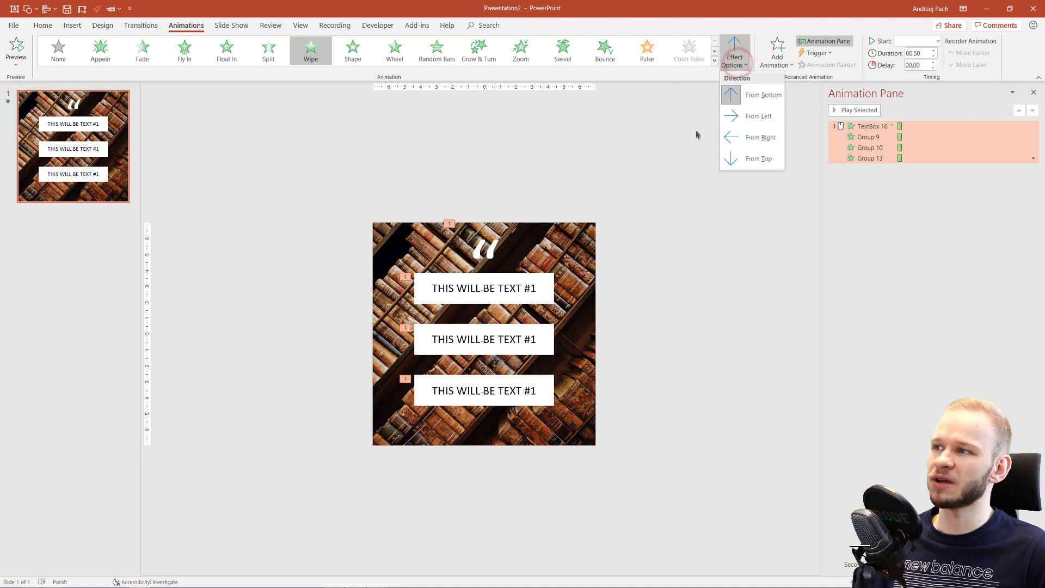
left_click(742, 120)
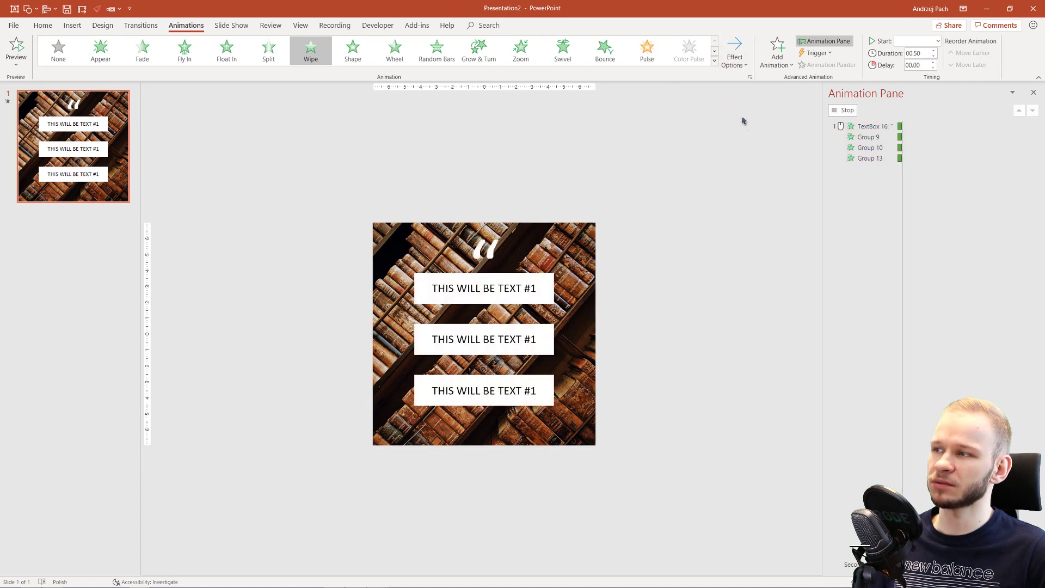
Set all four wipes to start With Previous, last 2.50 seconds, then preview them.
right_click(872, 133)
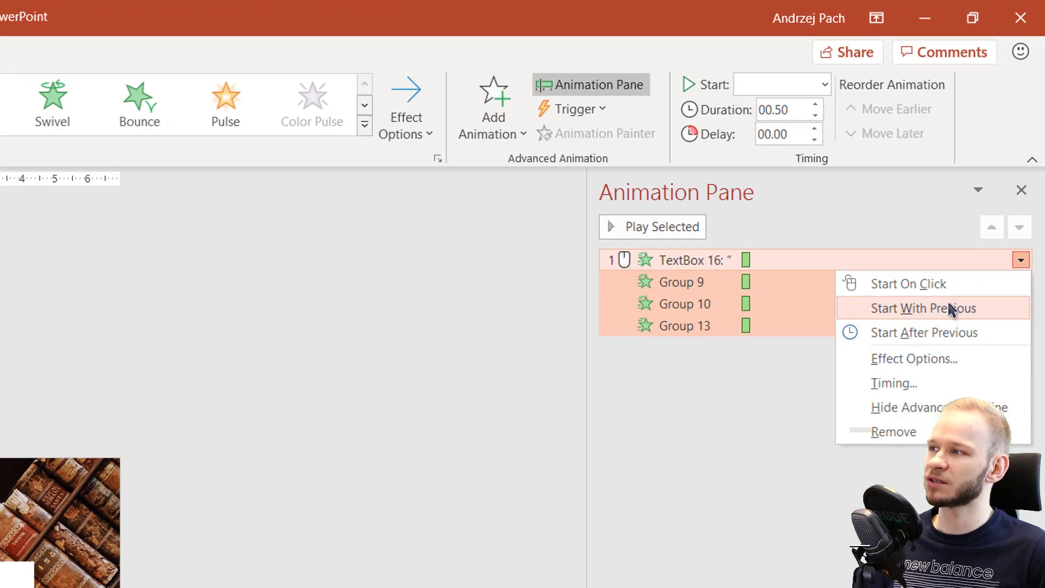
left_click(949, 308)
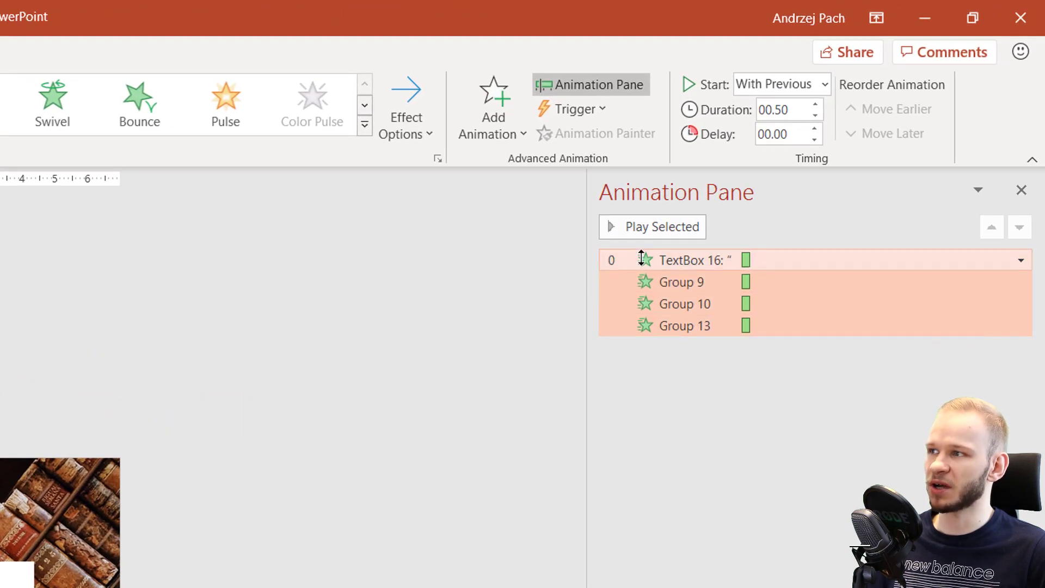
left_click(643, 327, "shift")
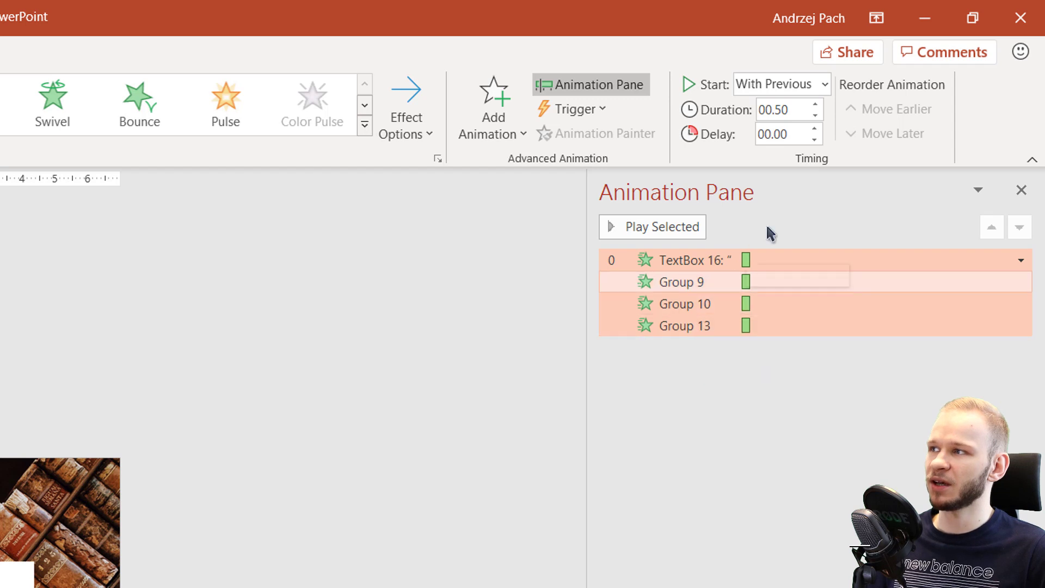
left_click_drag(815, 108, 817, 111)
left_click(816, 107)
left_click(817, 103)
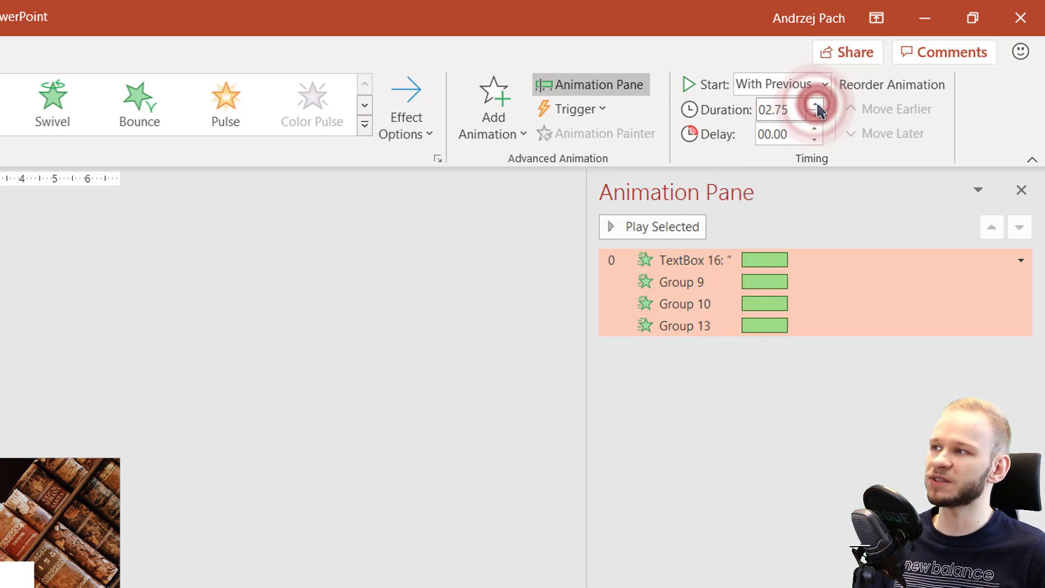
left_click(819, 114)
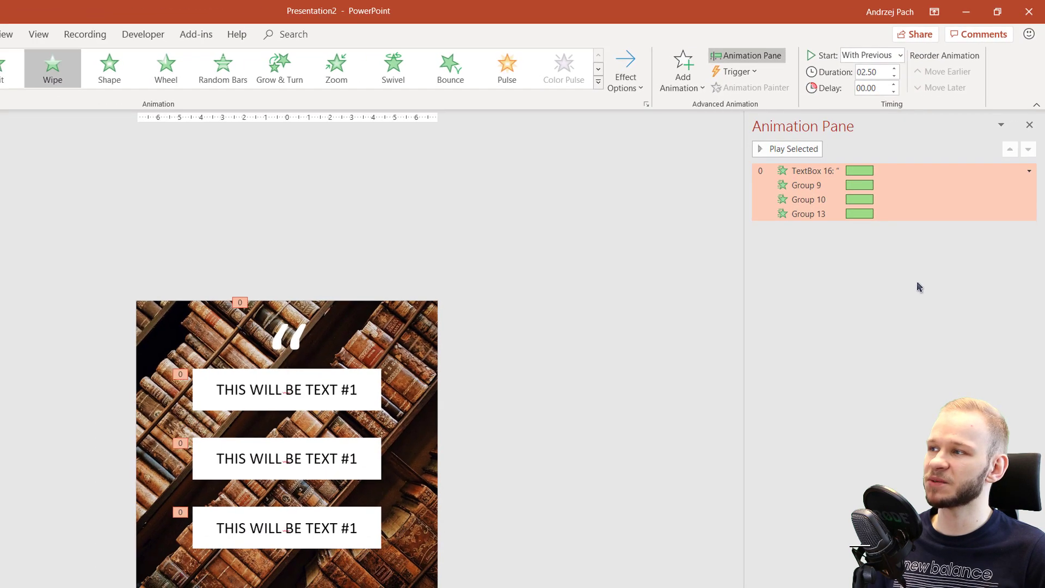
left_click(826, 435)
left_click(813, 171)
left_click(784, 150)
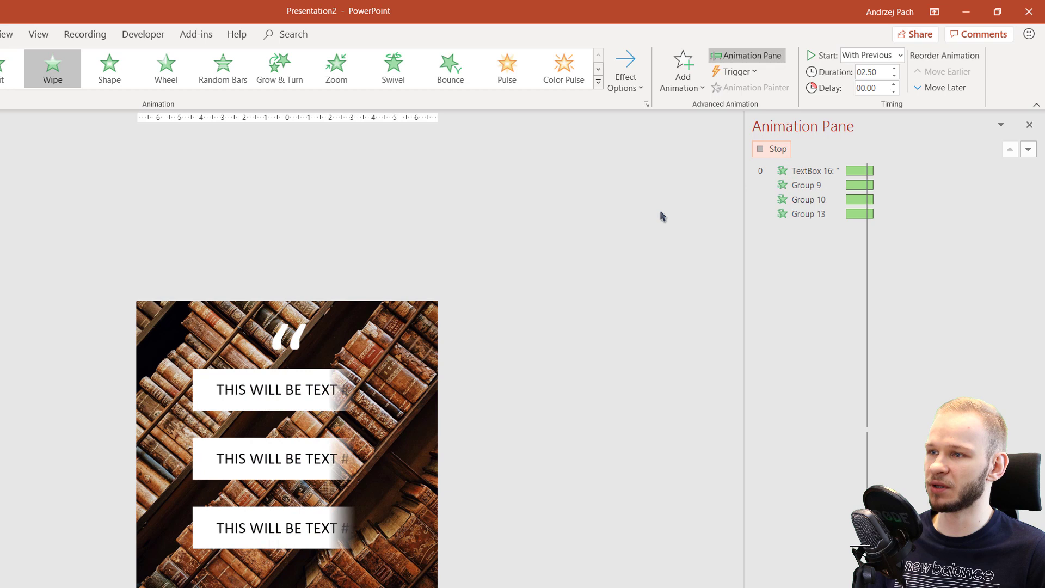
Delay Group 9's wipe to about 0.75 seconds and Group 10's to 2 seconds.
left_click(607, 224)
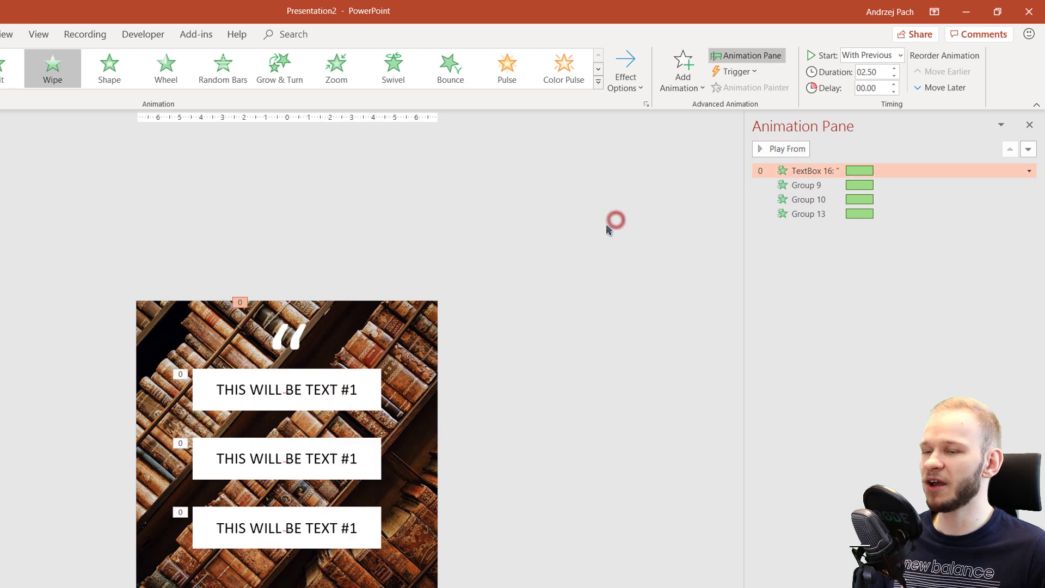
left_click(822, 187)
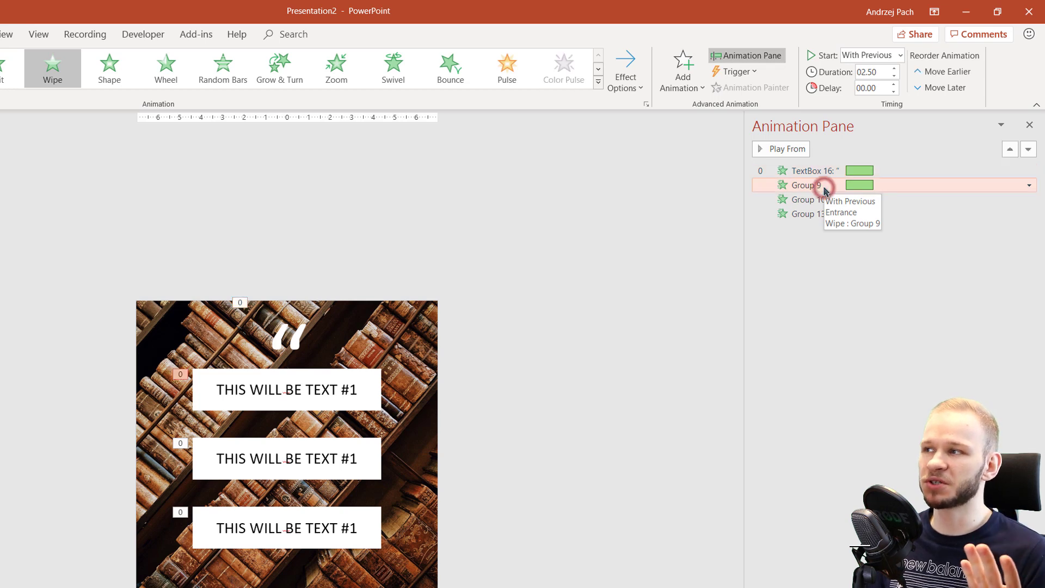
left_click(893, 84)
left_click(893, 84)
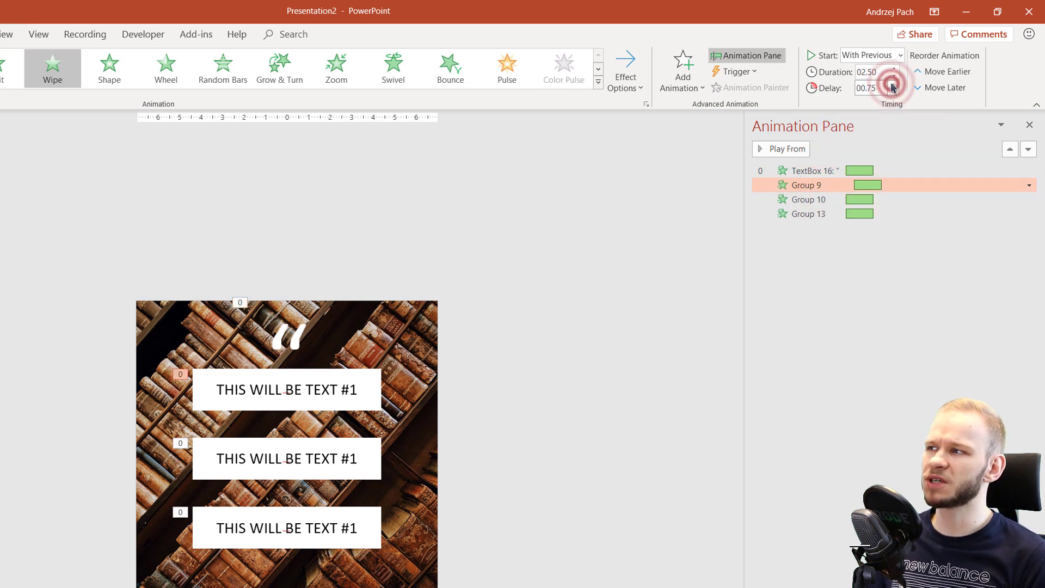
left_click(894, 84)
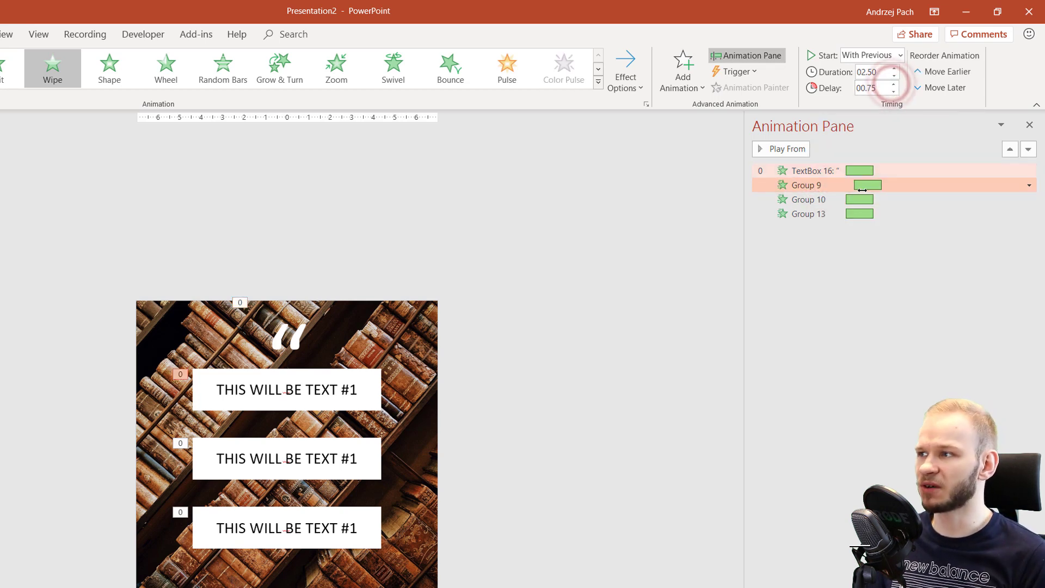
left_click(893, 85)
left_click(832, 199)
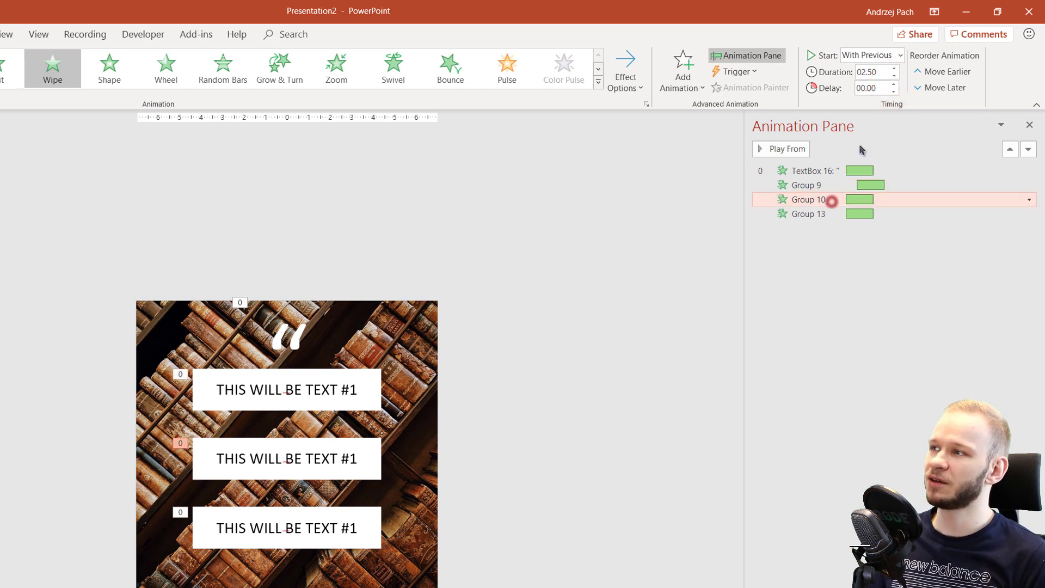
left_click(895, 86)
left_click(895, 86)
left_click(895, 85)
left_click(894, 85)
left_click(894, 86)
left_click(895, 85)
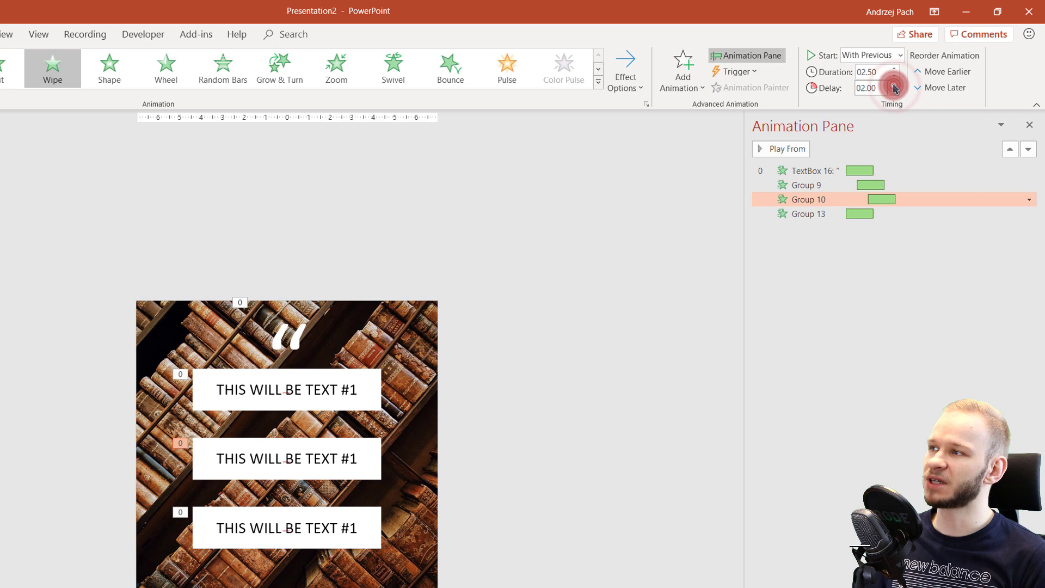
left_click(895, 85)
left_click(894, 86)
Delay Group 13's wipe to 3 seconds and preview the staggered sequence.
left_click(806, 217)
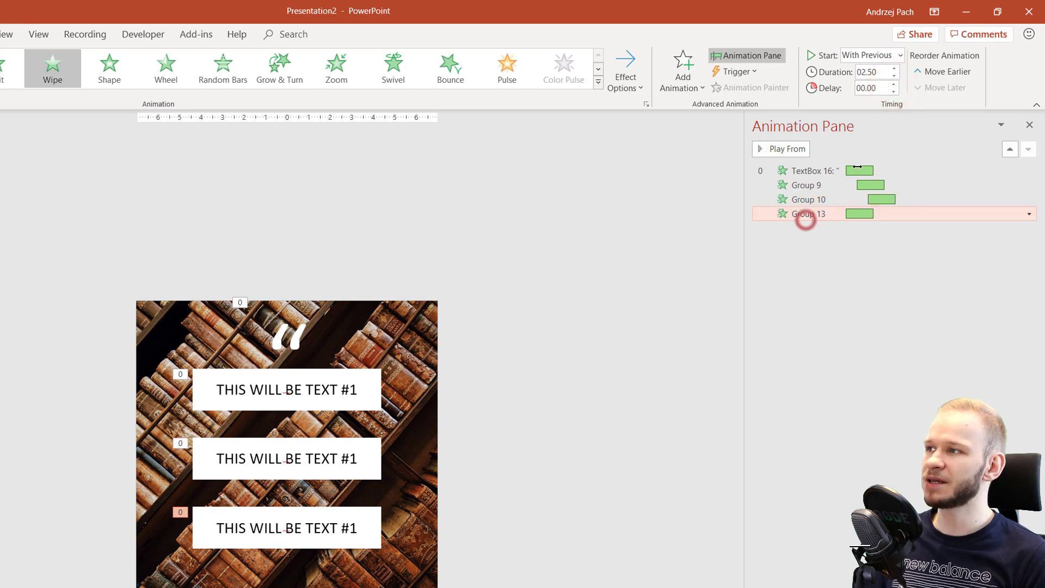
left_click(894, 86)
left_click(895, 85)
left_click(895, 86)
left_click(895, 85)
left_click(895, 86)
left_click(895, 86)
left_click(894, 85)
left_click(895, 86)
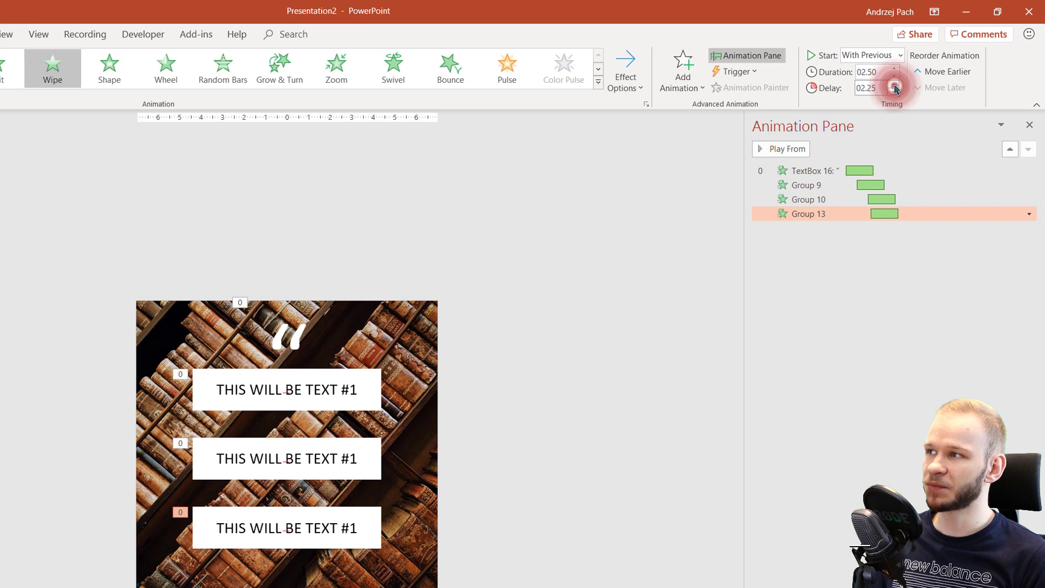
left_click(894, 85)
left_click(895, 86)
left_click(895, 86)
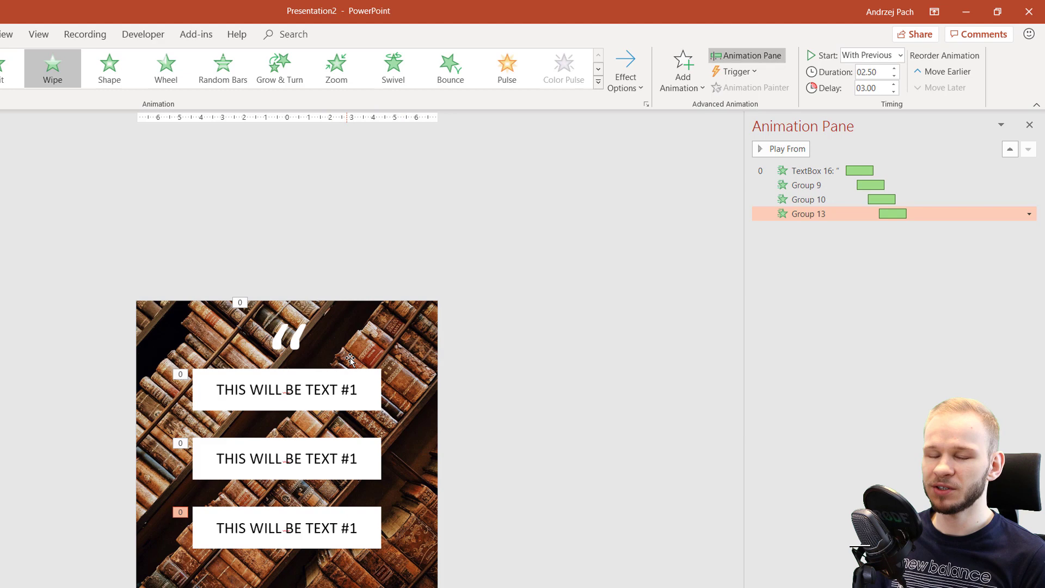
left_click(812, 171)
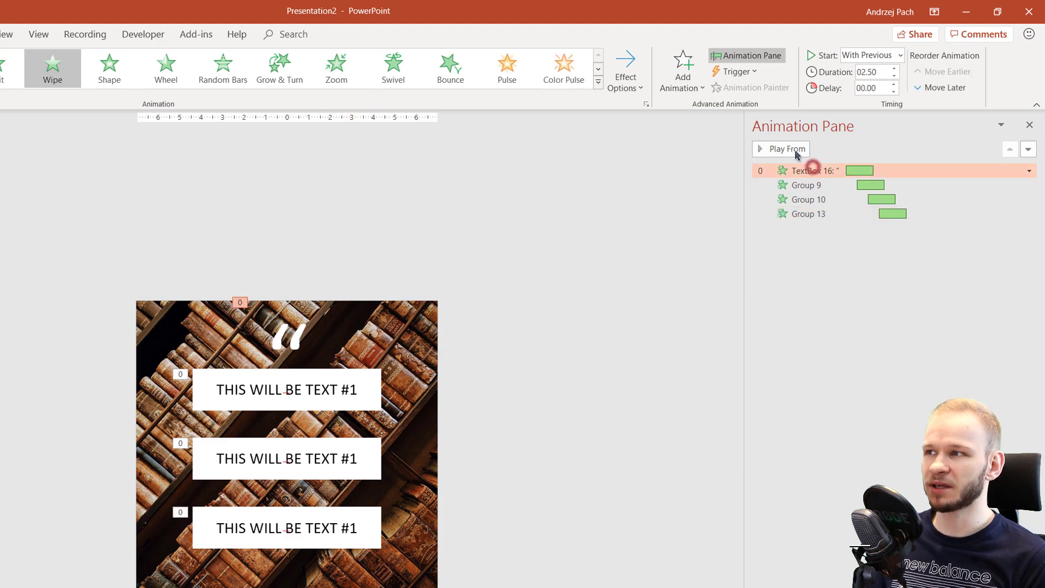
left_click(781, 148)
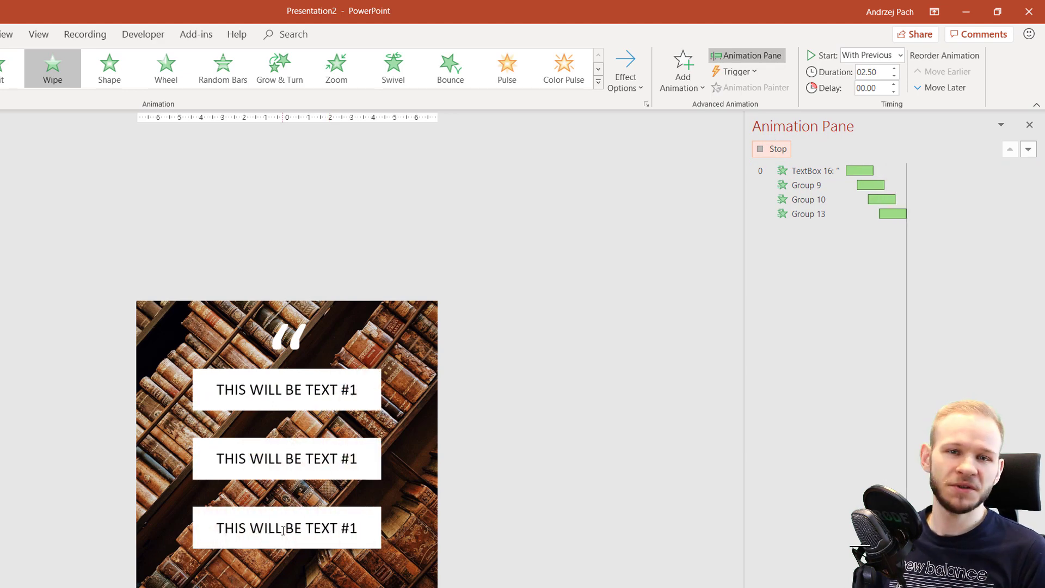
Give the bookshelf background picture a Grow/Shrink emphasis animation from the effects gallery.
left_click(396, 331)
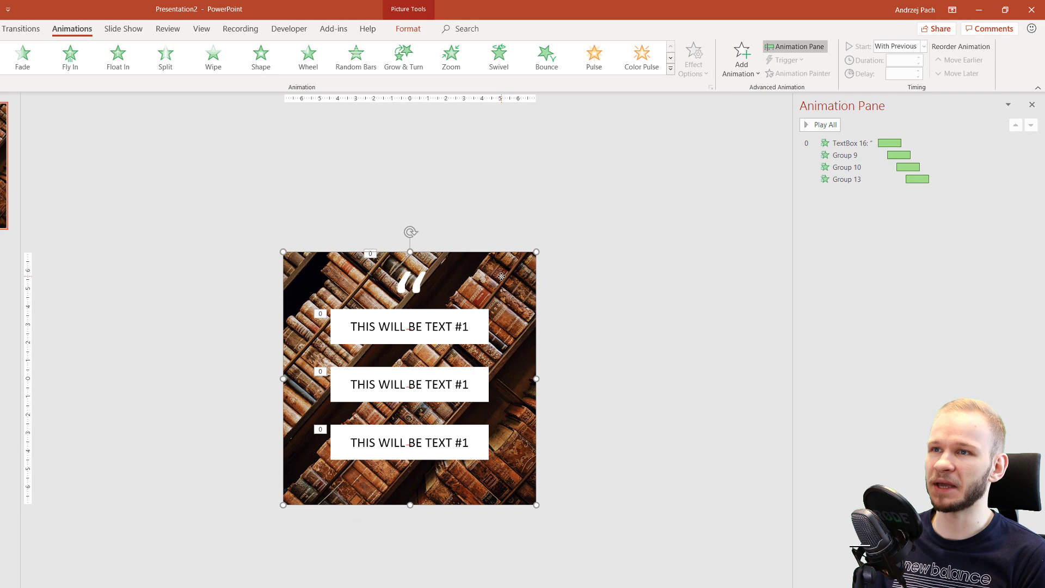
left_click_drag(525, 284, 709, 244)
key("Escape")
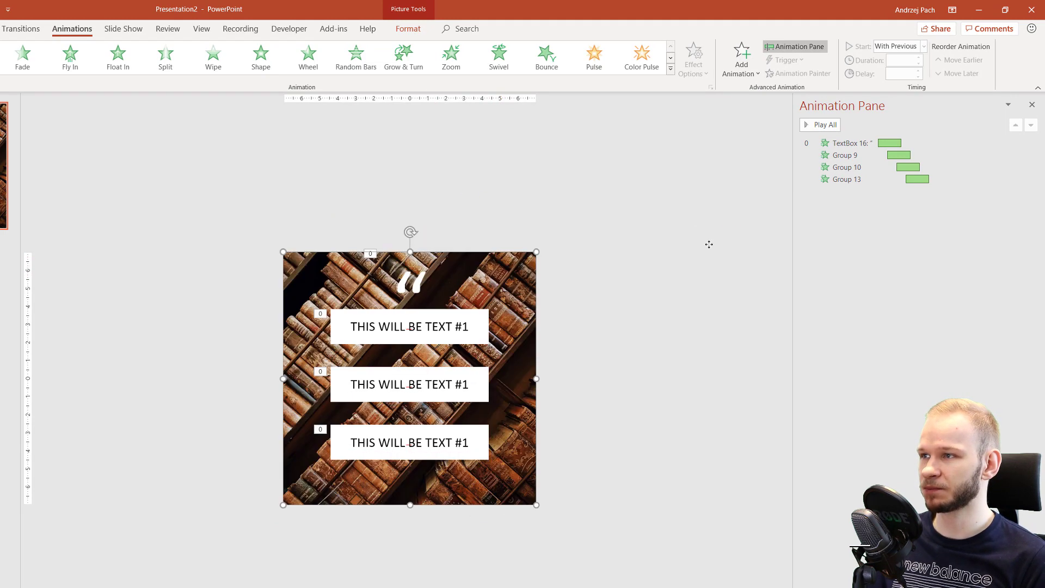
left_click(671, 68)
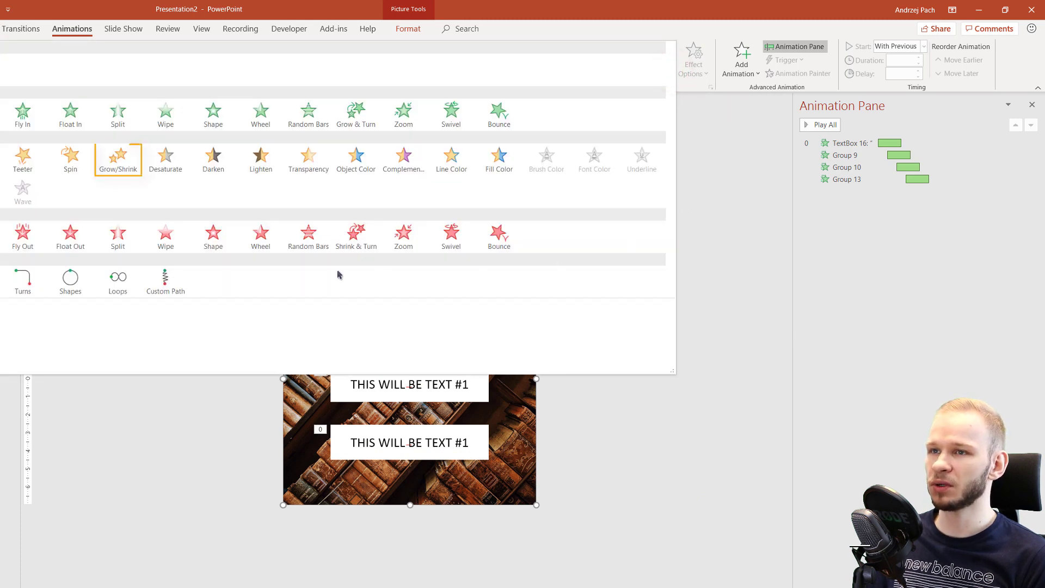
left_click(122, 165)
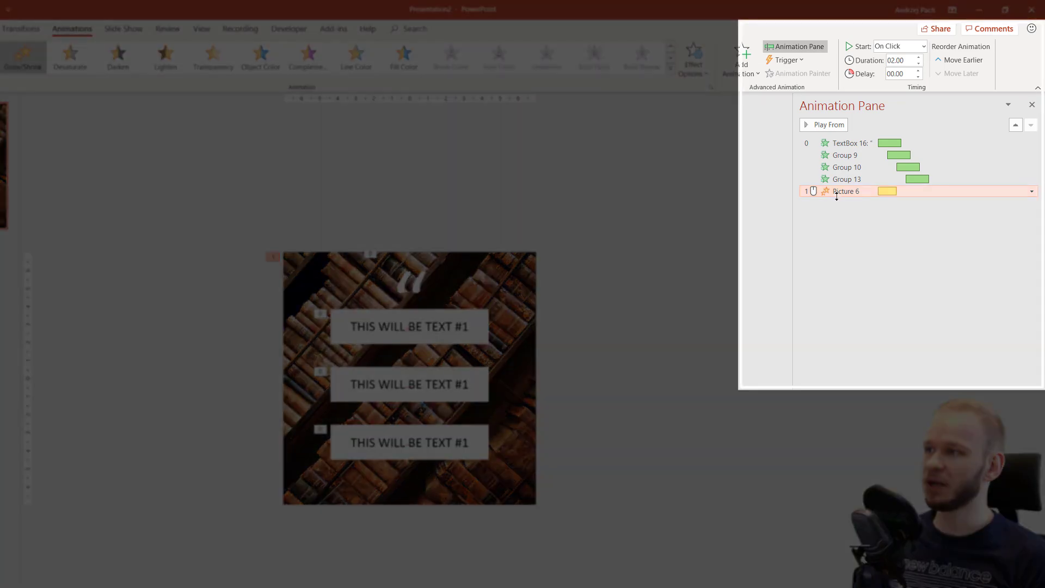
Move Picture 6's animation to the top, start it With Previous, stretch it to 9 seconds, and preview.
left_click_drag(836, 193, 843, 143)
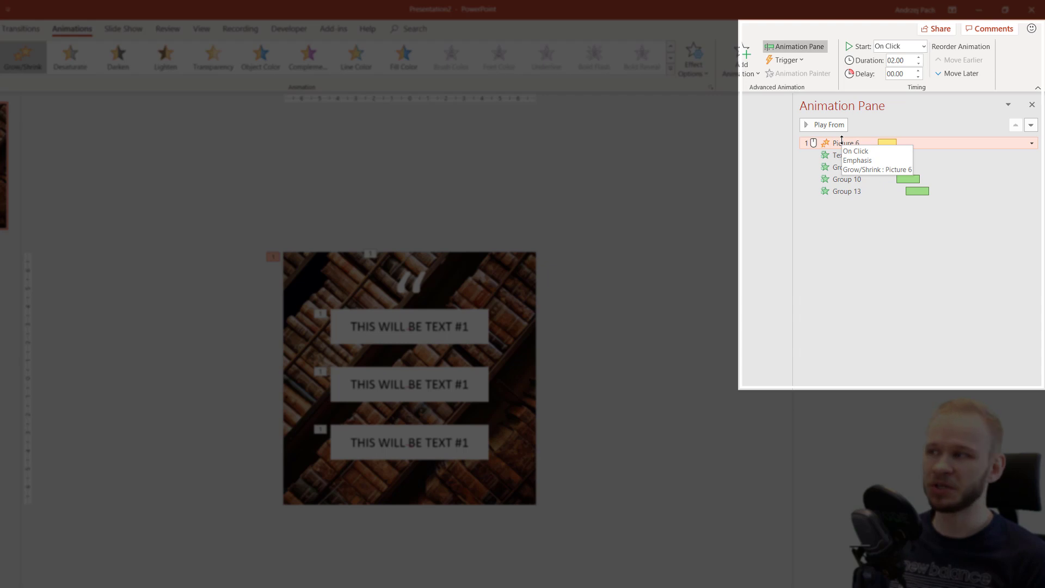
key("shift+F10")
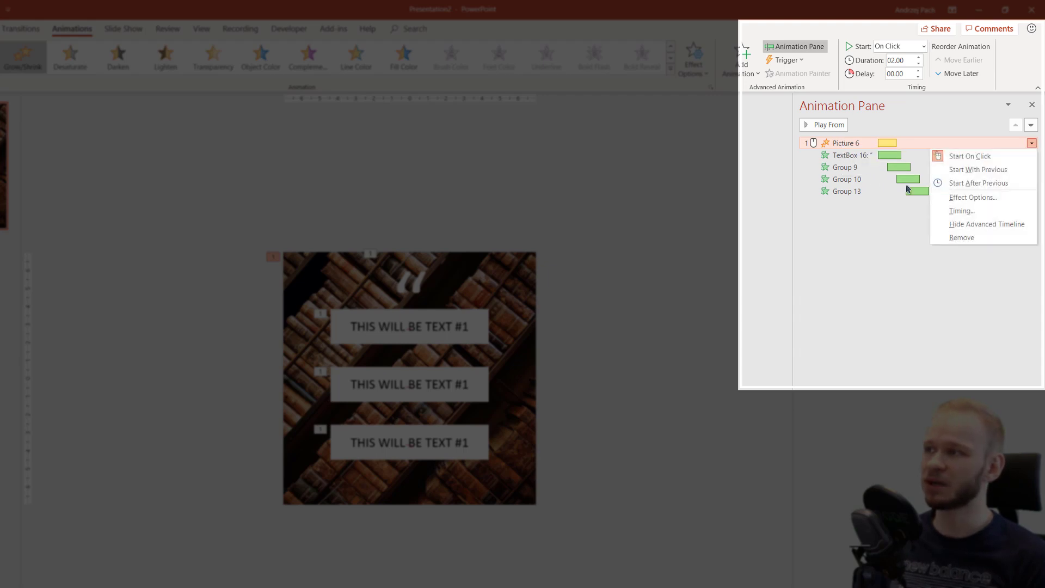
left_click(982, 170)
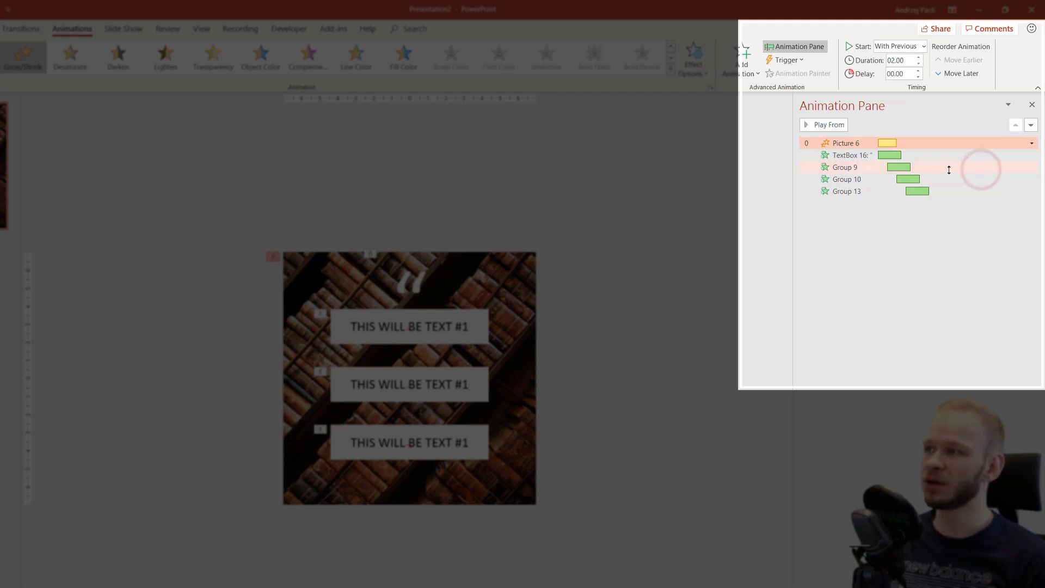
left_click_drag(897, 144, 961, 148)
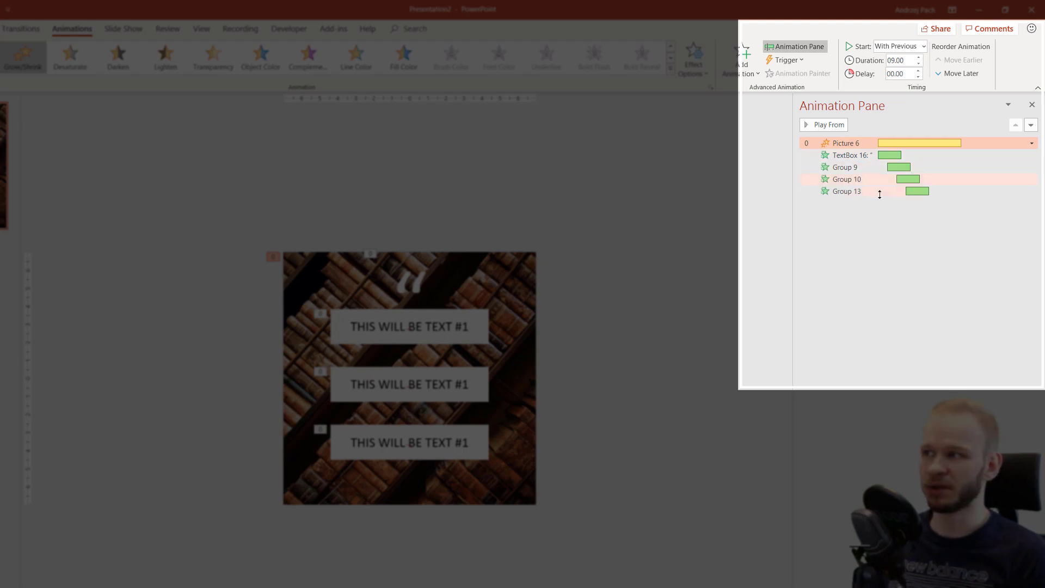
left_click(830, 125)
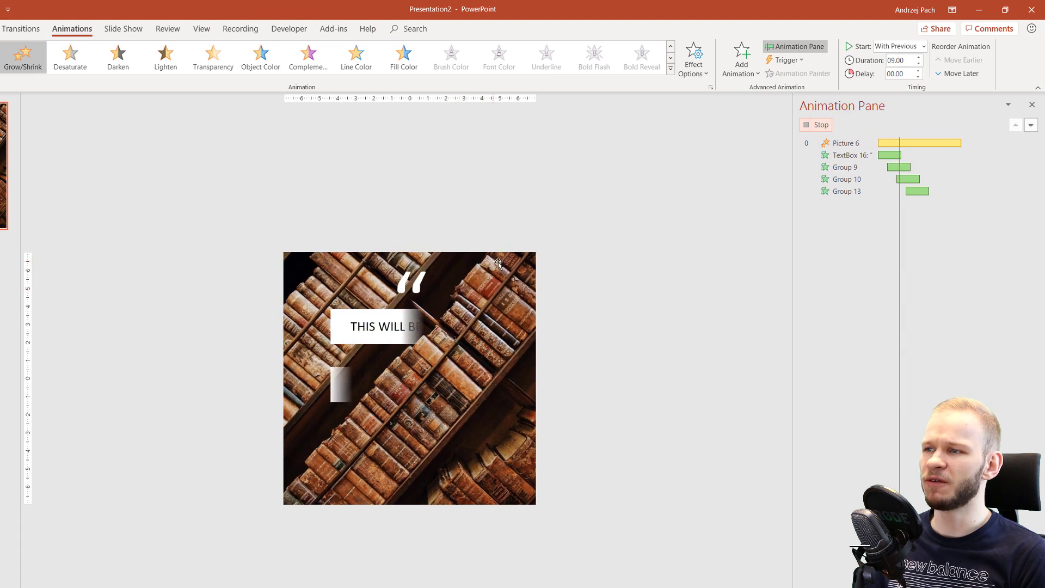
Adjust the custom growth size in Picture 6's Grow/Shrink effect settings and replay the preview.
left_click(580, 280)
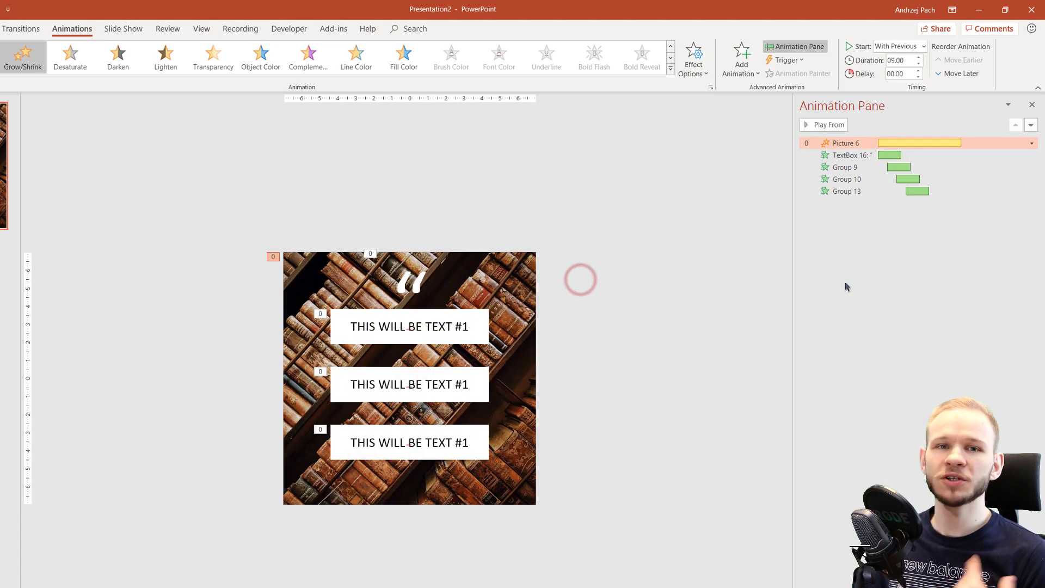
double_click(912, 144)
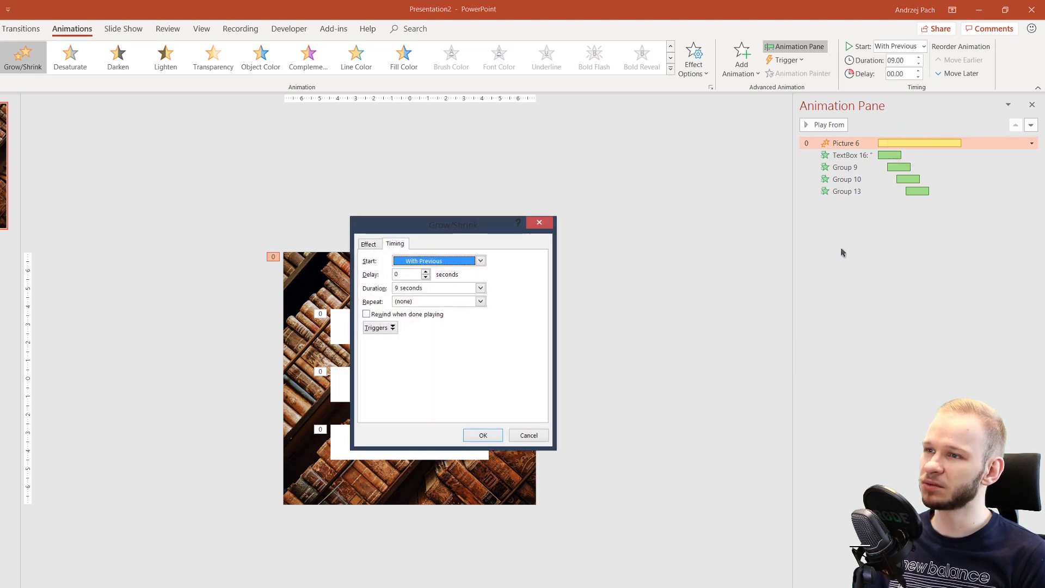
left_click(363, 246)
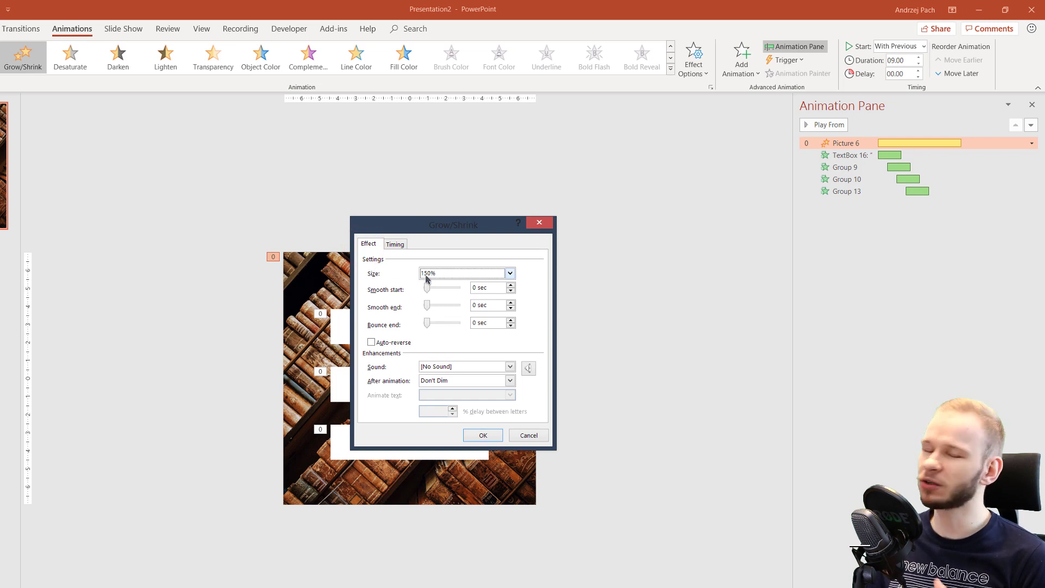
left_click(453, 272)
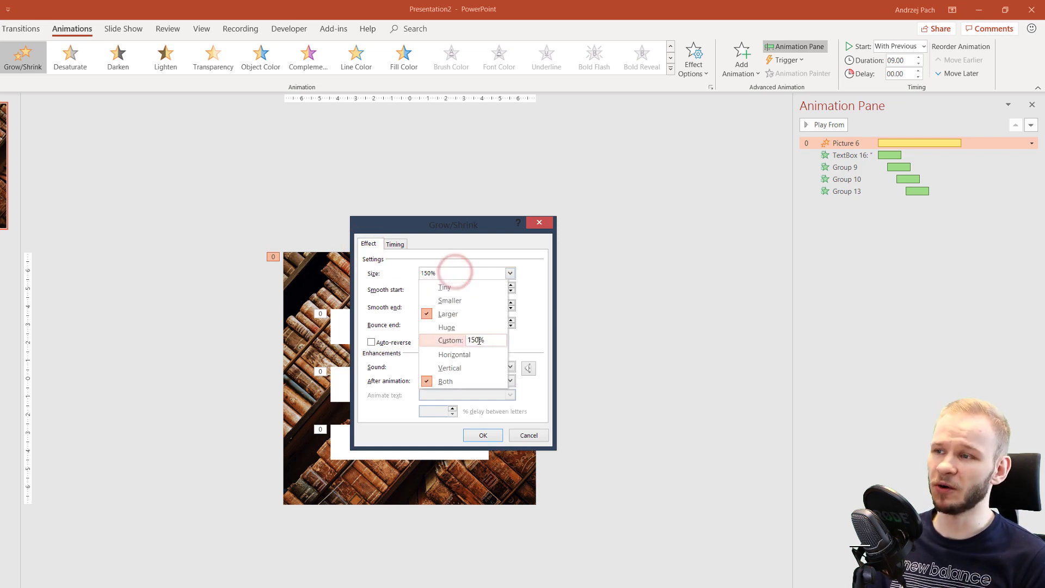
left_click(477, 339)
key("BackSpace")
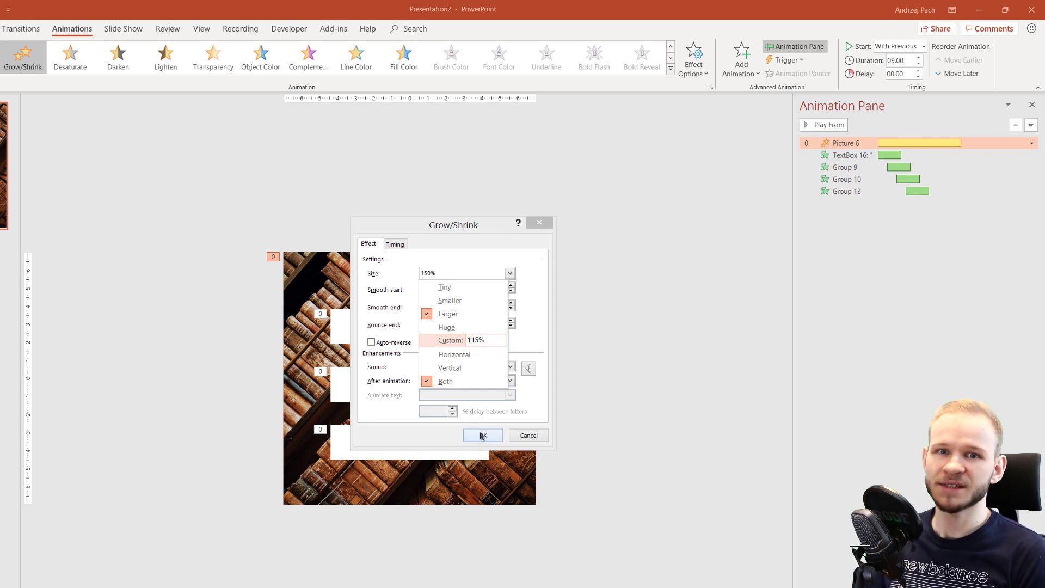
left_click(483, 435)
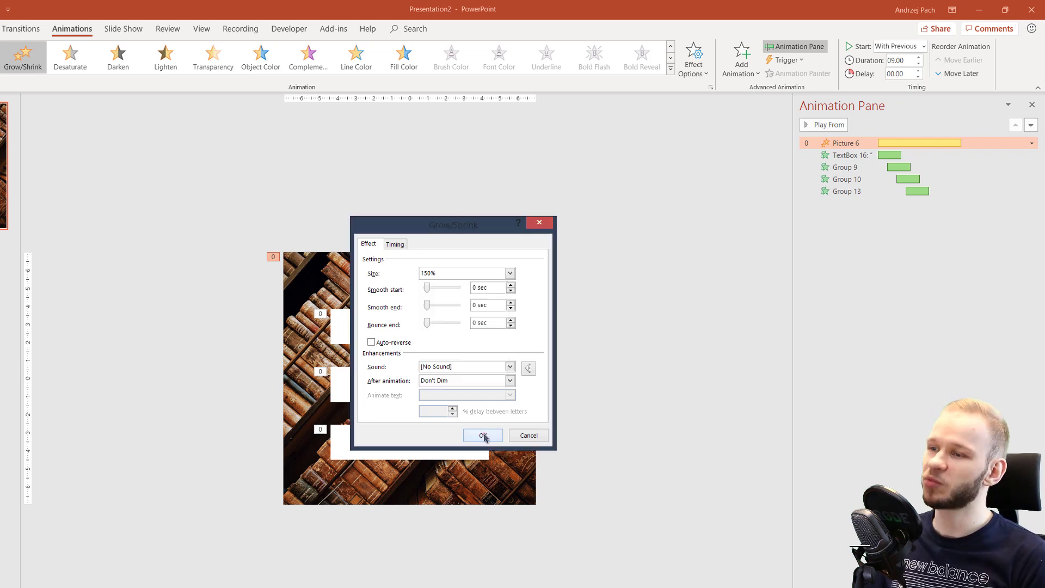
left_click(482, 435)
left_click(825, 124)
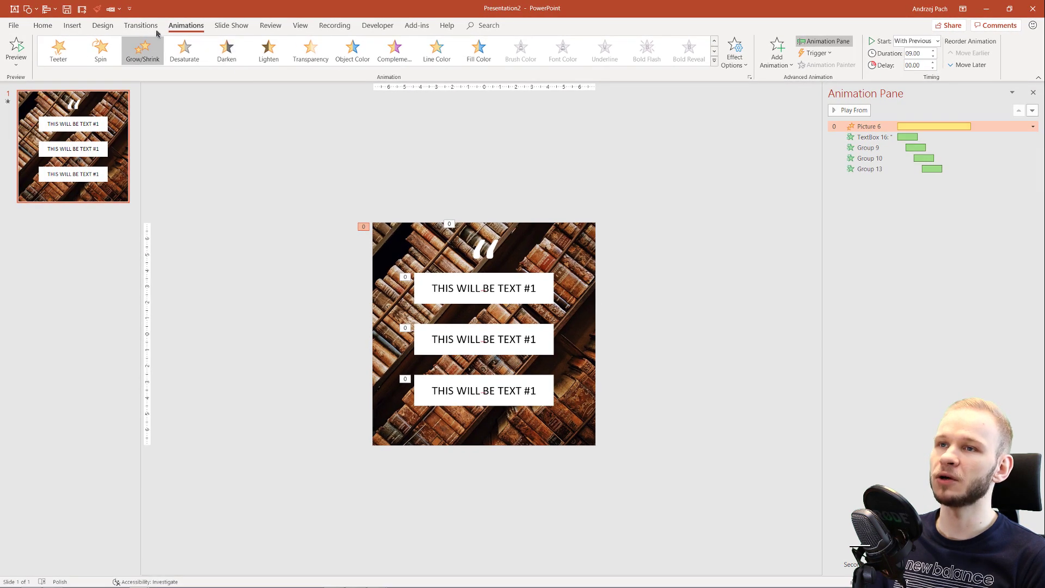
Give slide 1 a 1-second Fade transition advancing automatically after 00:00.00, not on click.
left_click(151, 26)
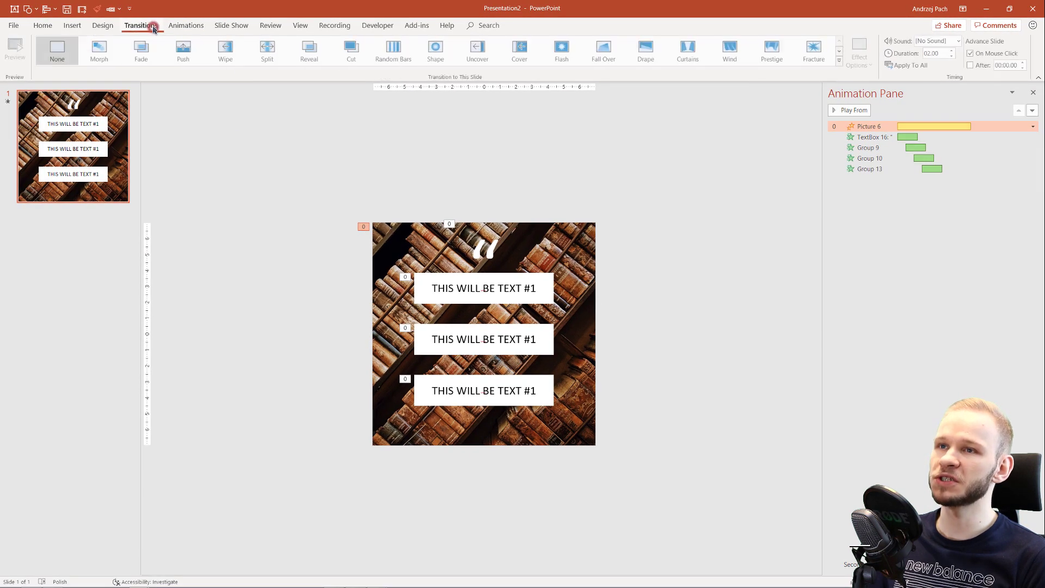
left_click(149, 59)
left_click(275, 138)
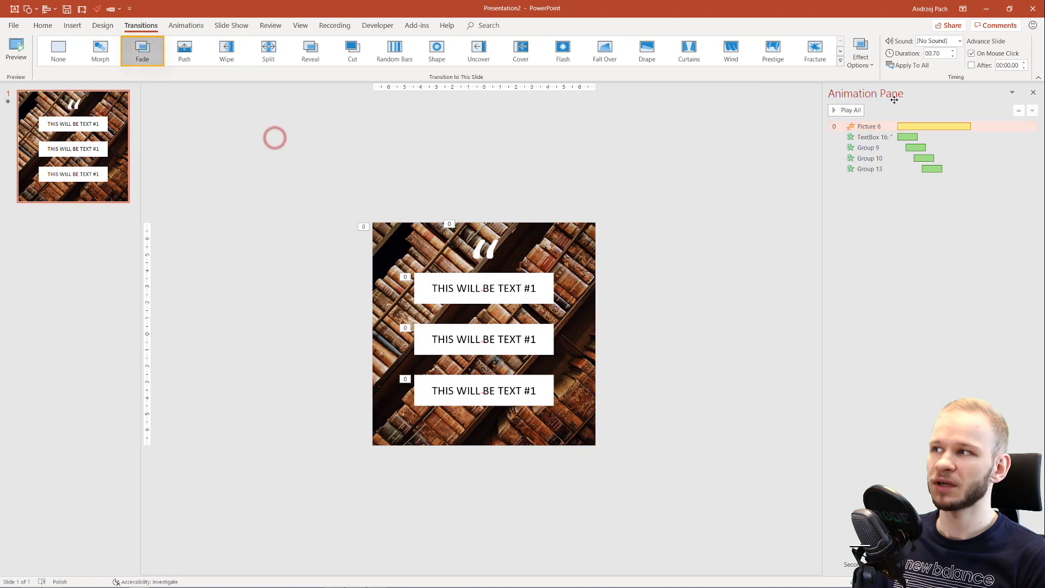
left_click(953, 50)
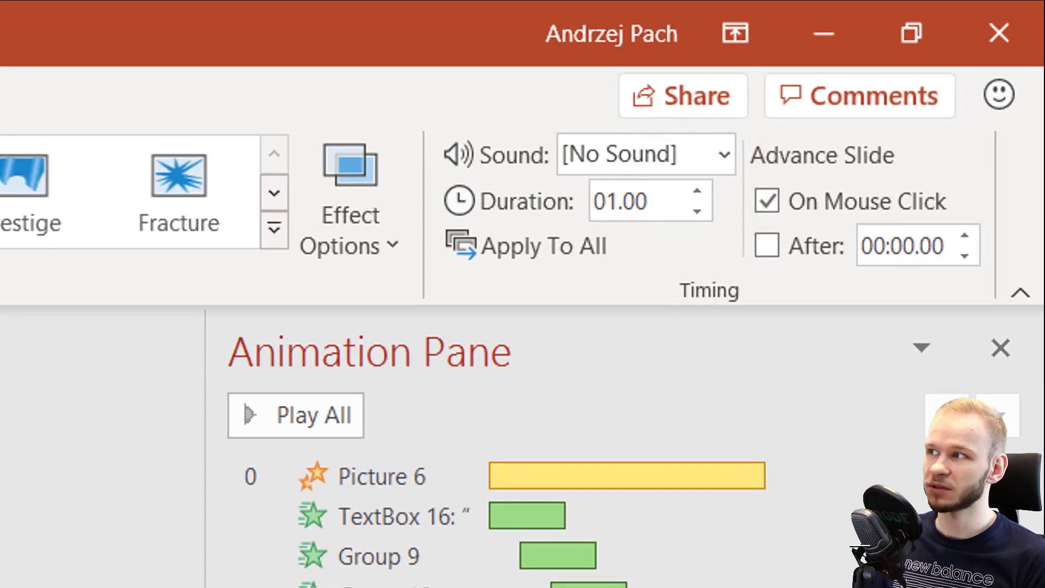
left_click(776, 246)
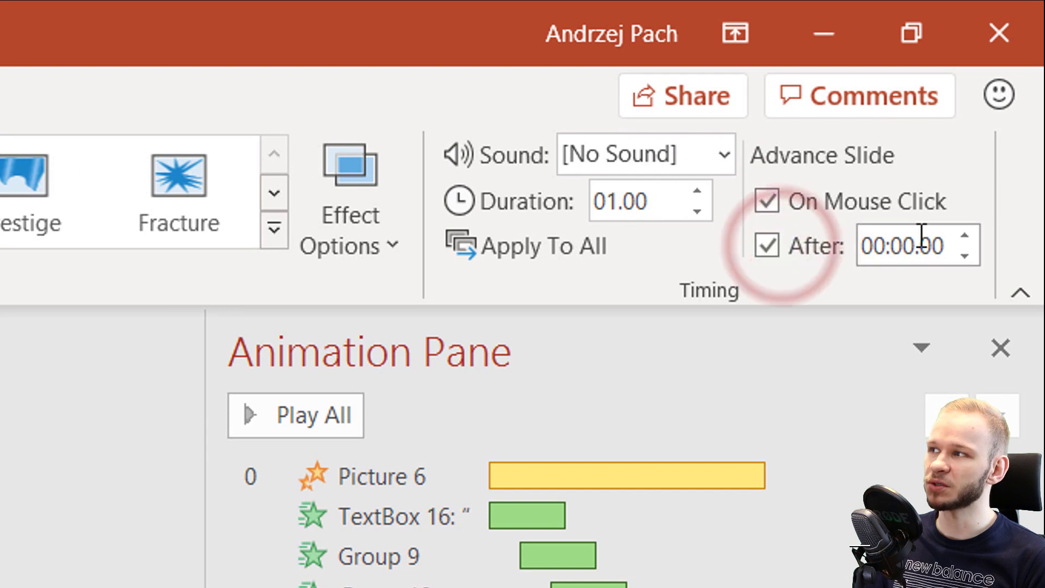
left_click(777, 202)
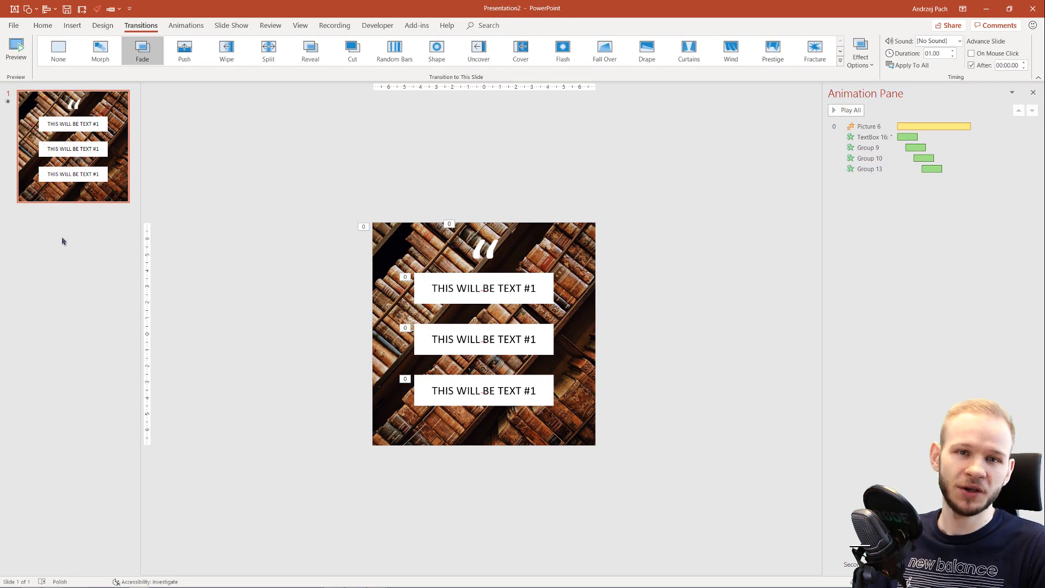
Add a second slide and give it a solid black background.
right_click(66, 233)
left_click(86, 265)
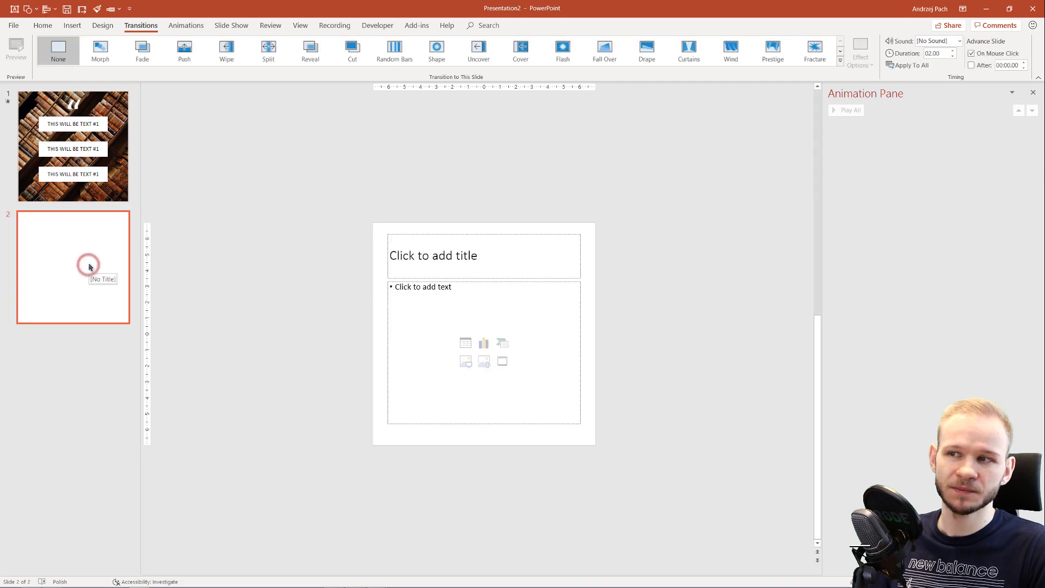
right_click(385, 227)
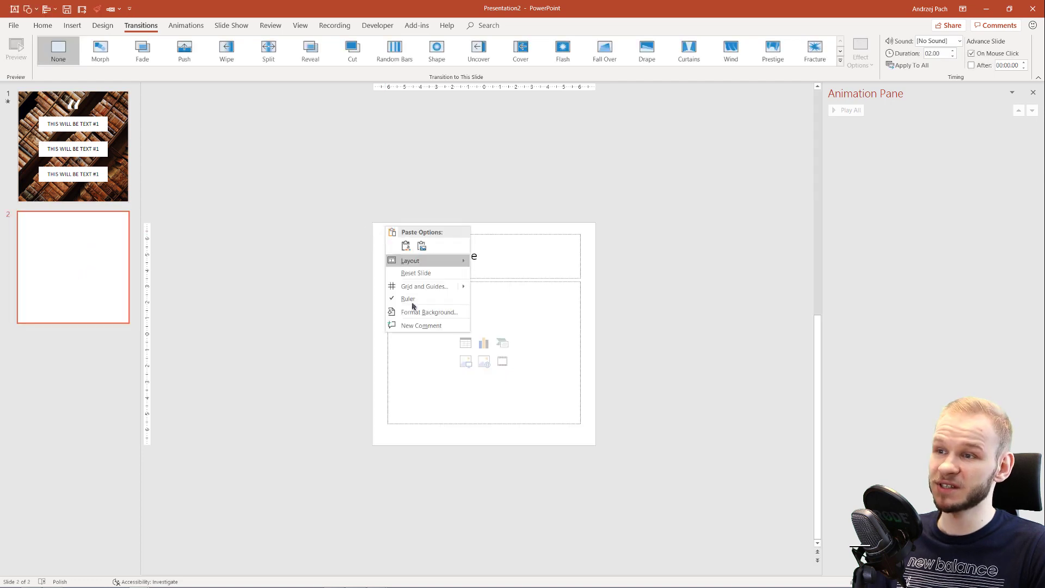
left_click(438, 314)
left_click(1020, 213)
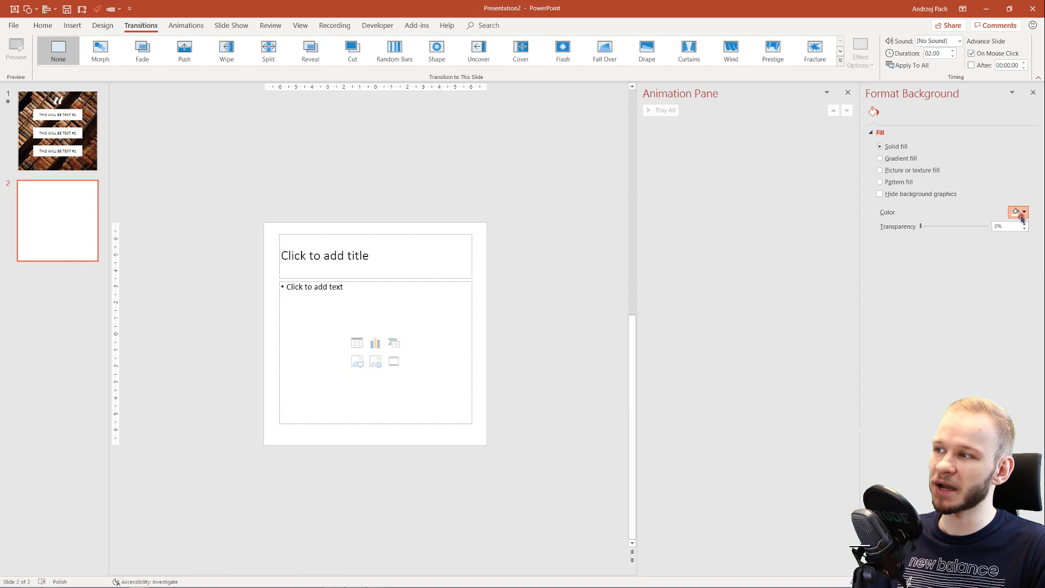
left_click(973, 249)
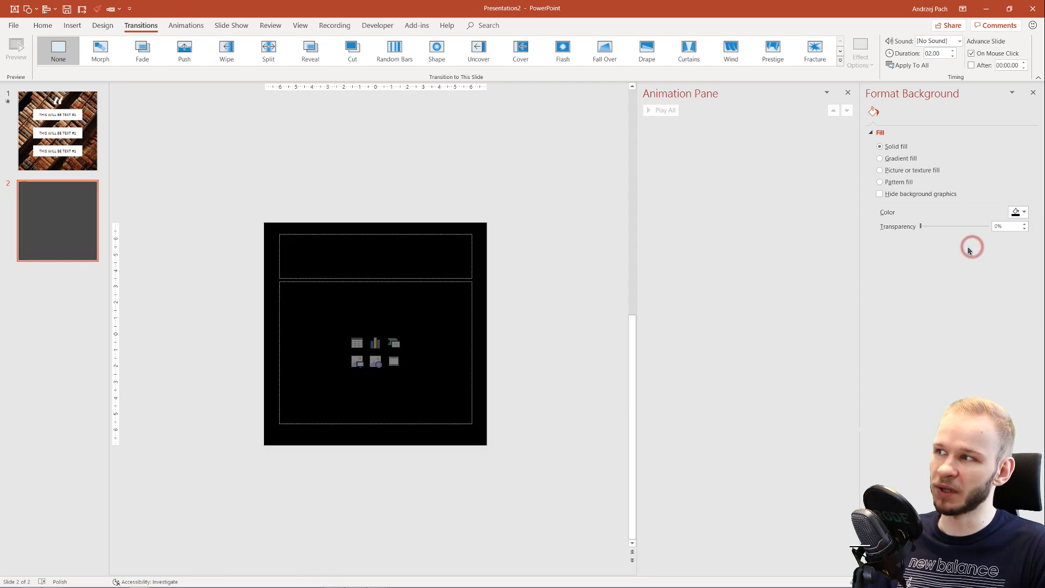
left_click(1033, 92)
left_click(1031, 93)
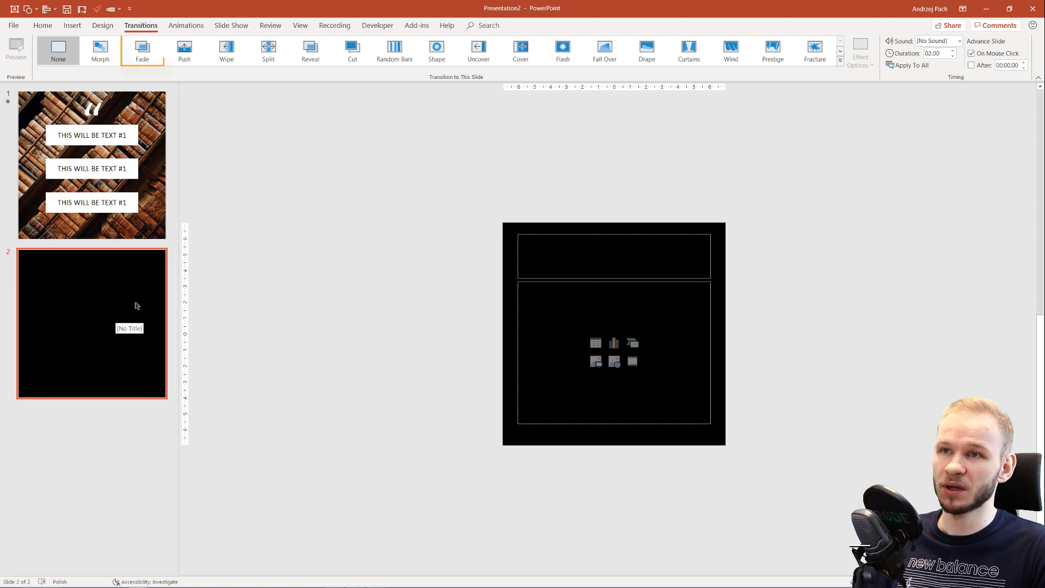
Give the black slide a 1-second Fade with automatic advance, then return to slide 1.
left_click(152, 56)
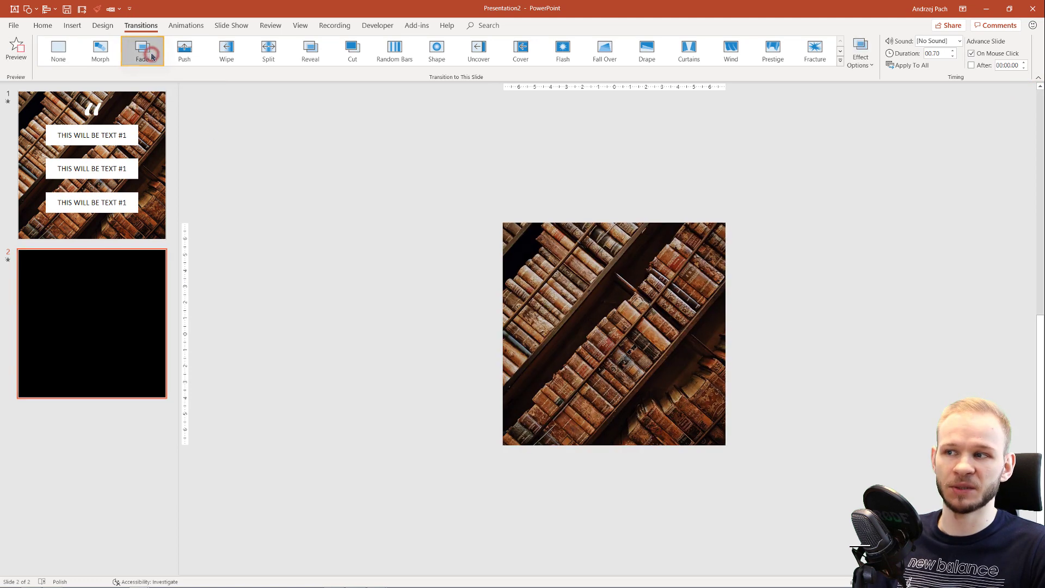
left_click(952, 51)
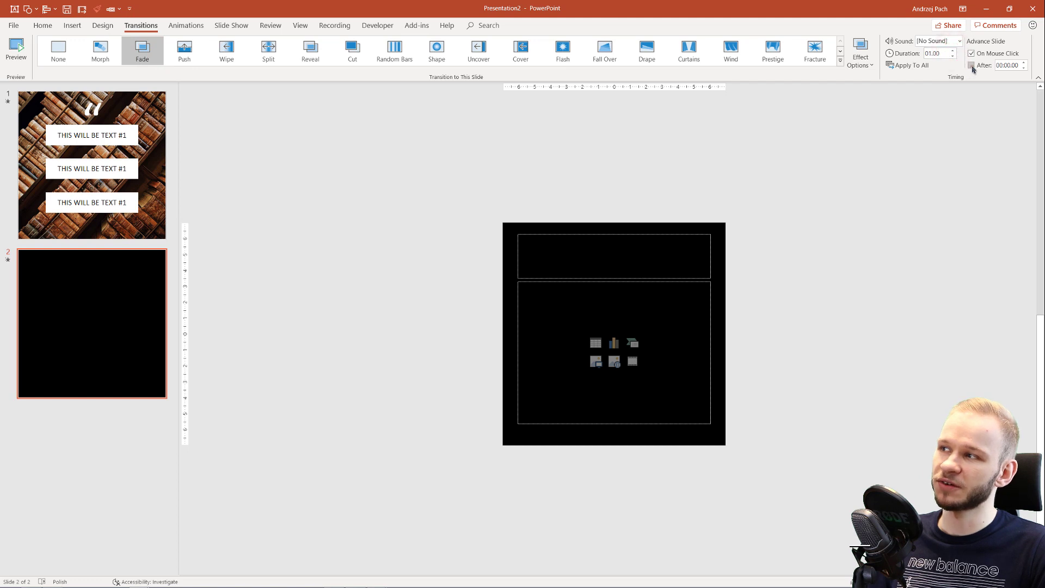
left_click(971, 54)
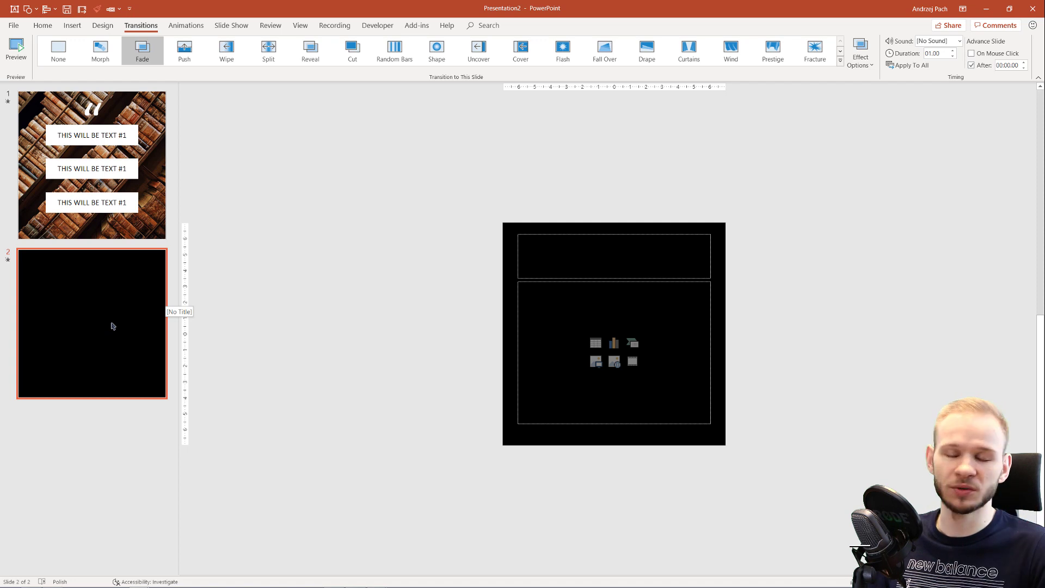
left_click(121, 197)
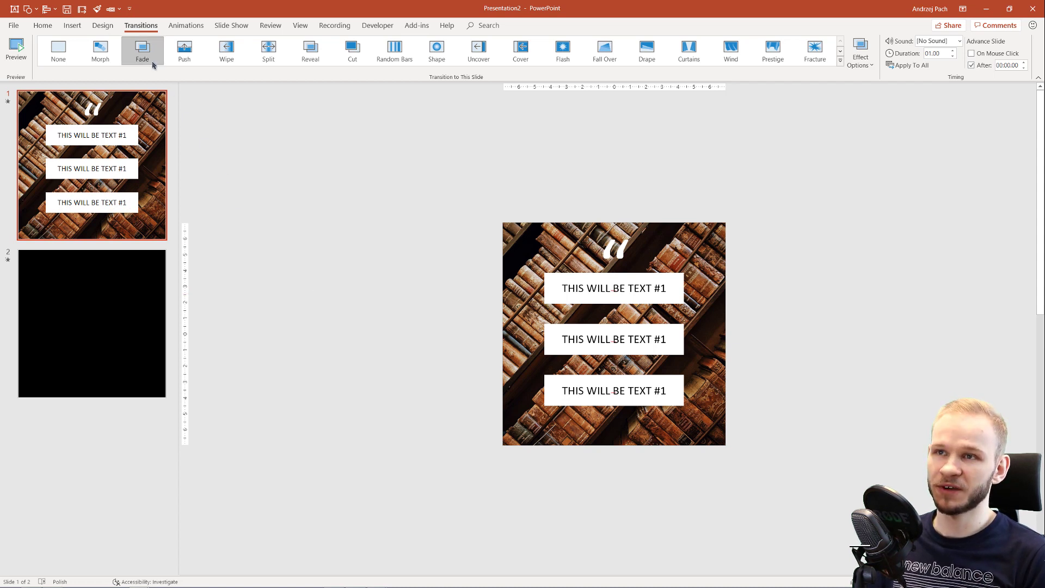
Show the Animation Pane listing slide 1's five animations, glancing at black slide 2 before returning.
left_click(201, 30)
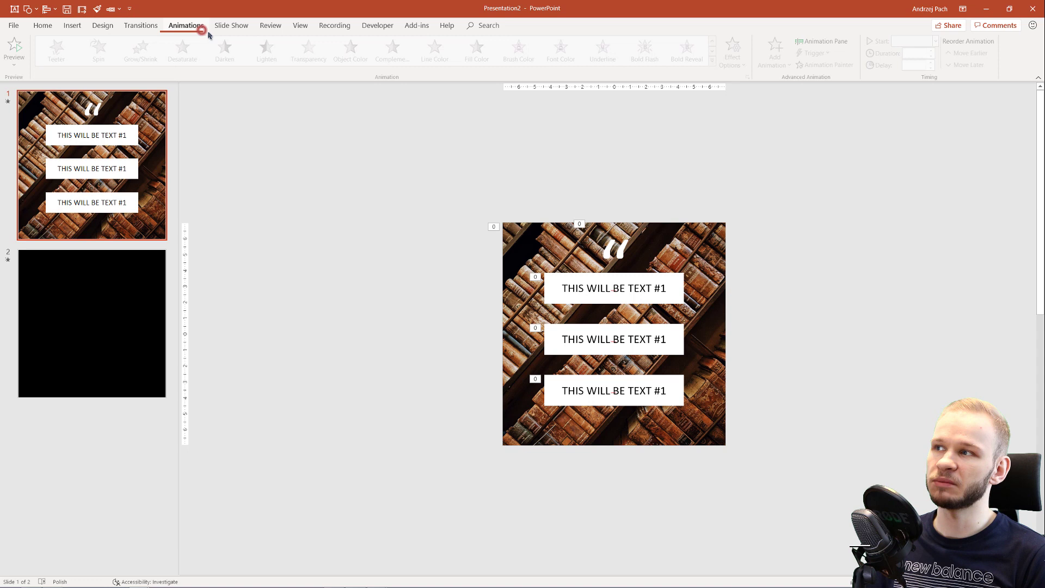
left_click(820, 41)
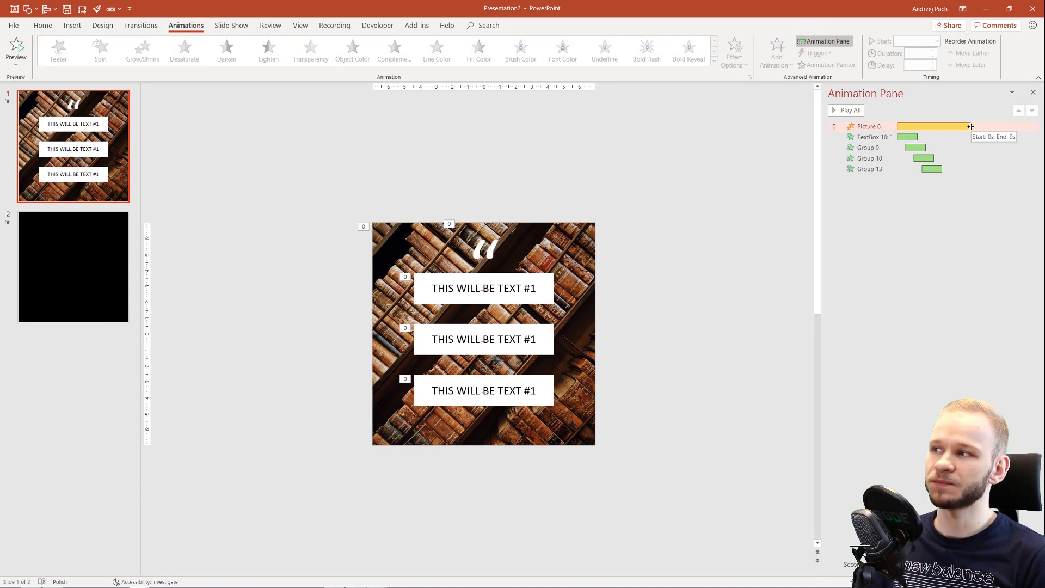
left_click(74, 274)
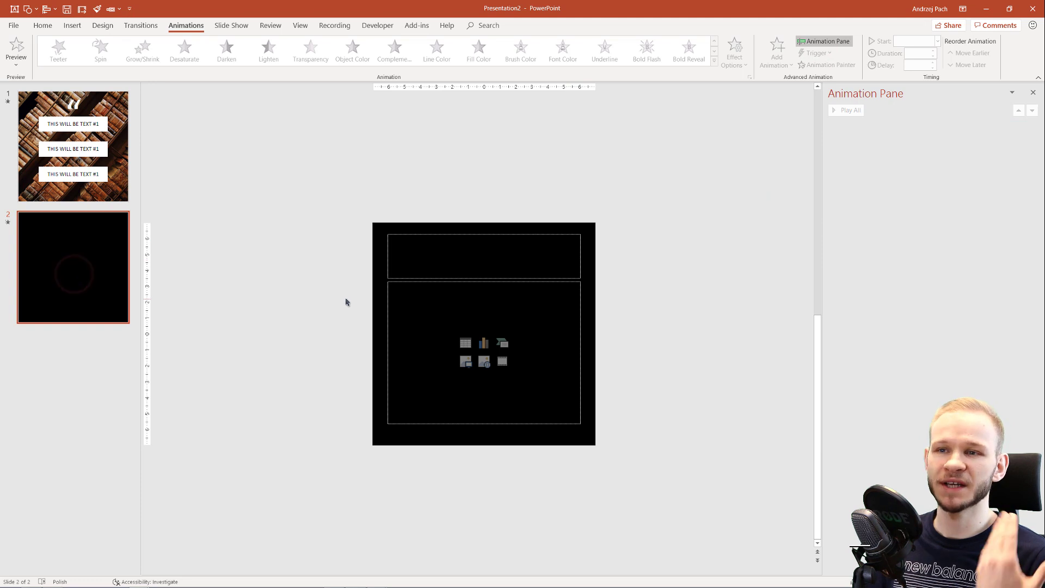
left_click(98, 164)
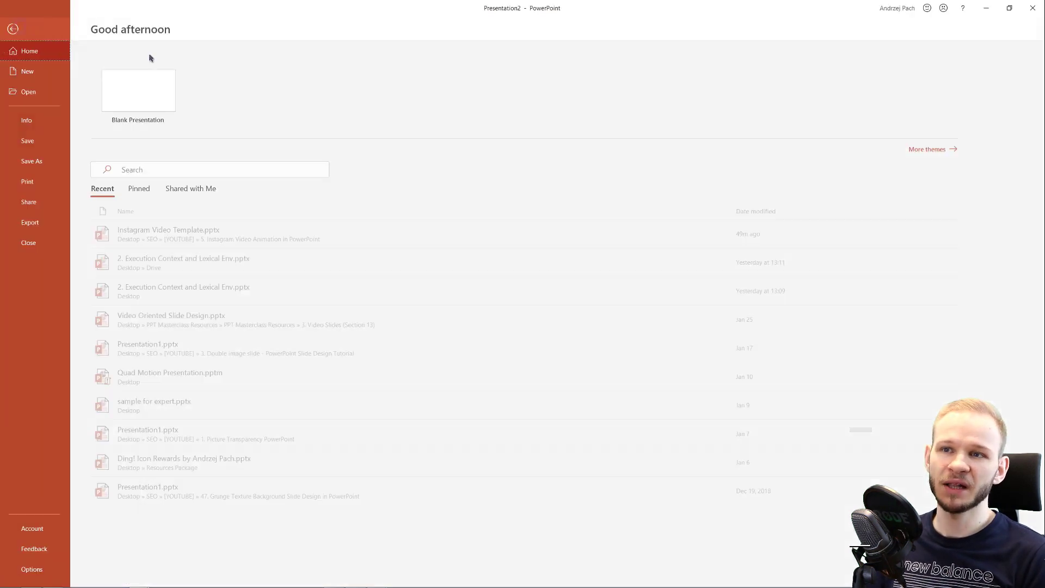
Export the presentation as a Full HD 1080p video named Presentation2.mp4 on the Desktop.
left_click(14, 26)
left_click(48, 219)
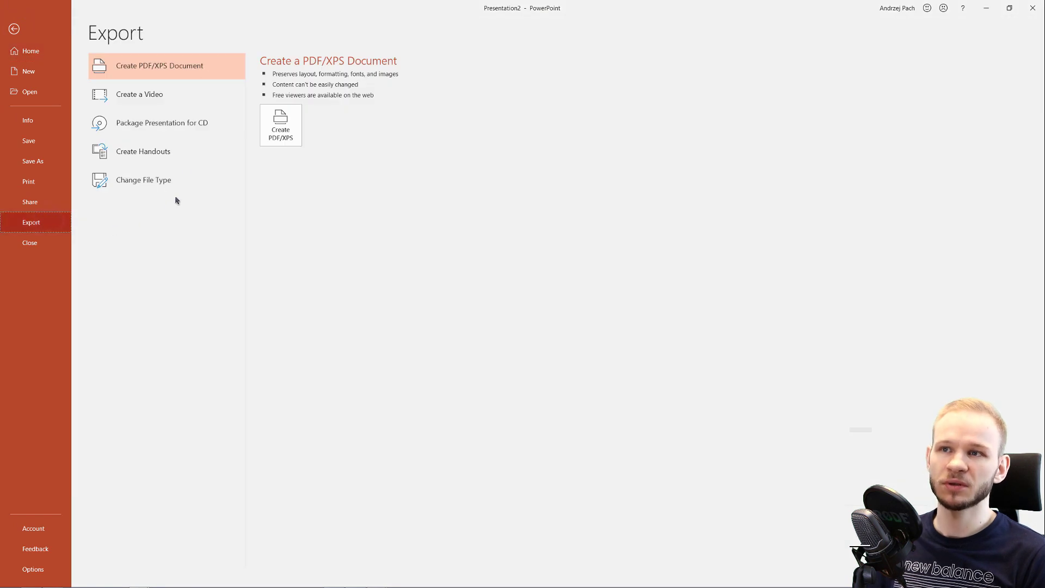
left_click(171, 93)
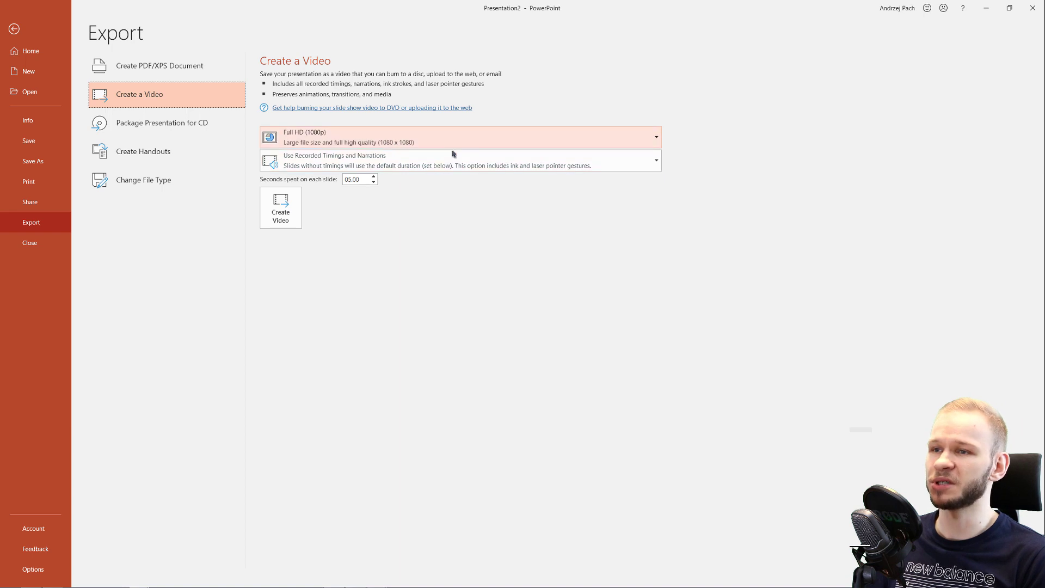
left_click(289, 222)
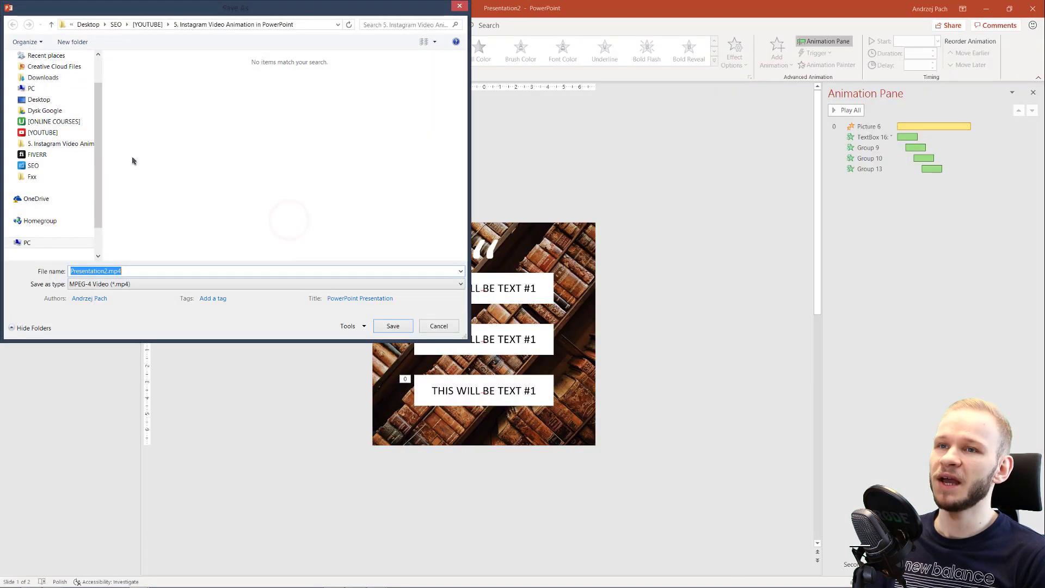
left_click(49, 100)
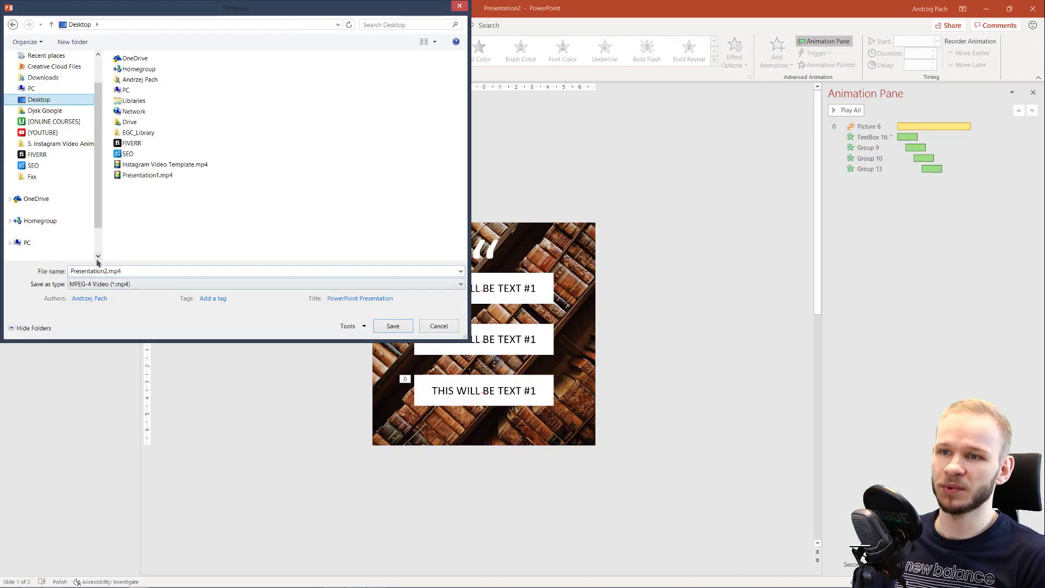
left_click(392, 325)
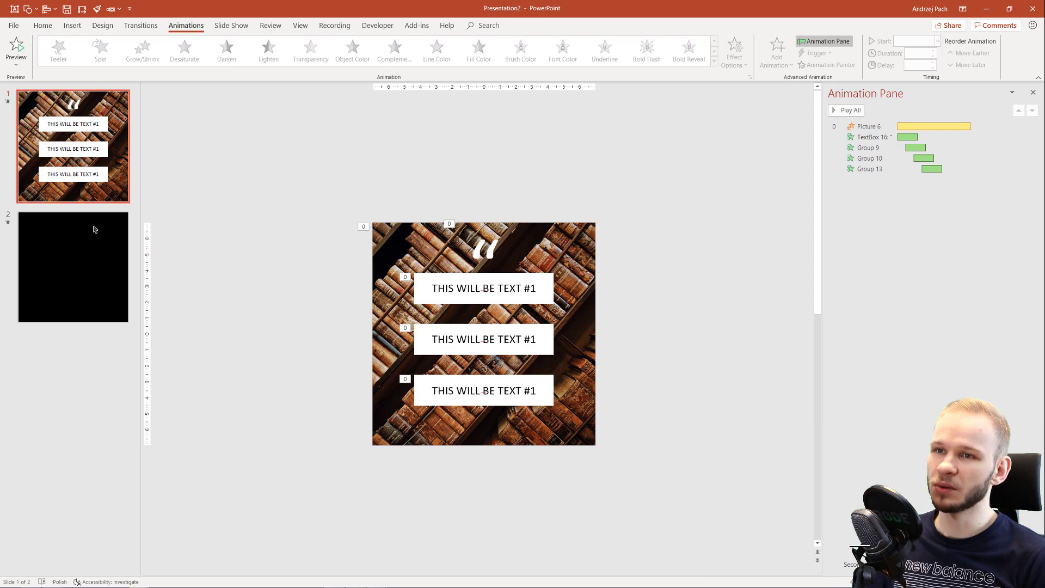
Play Presentation2.mp4 from the desktop in BESTplayer, pausing once, through to its 0:00:11 black ending.
left_click(140, 584)
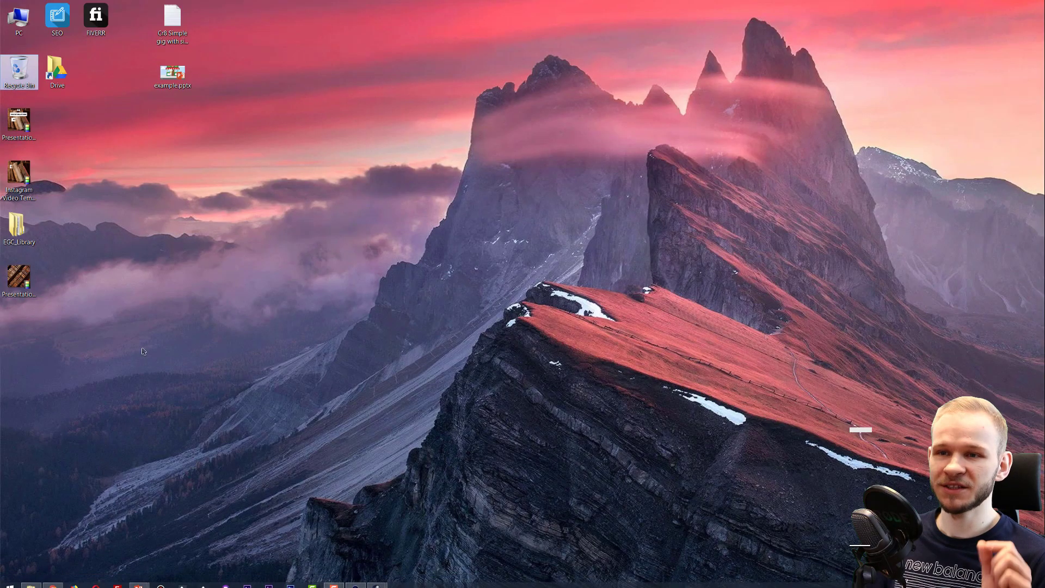
left_click(16, 279)
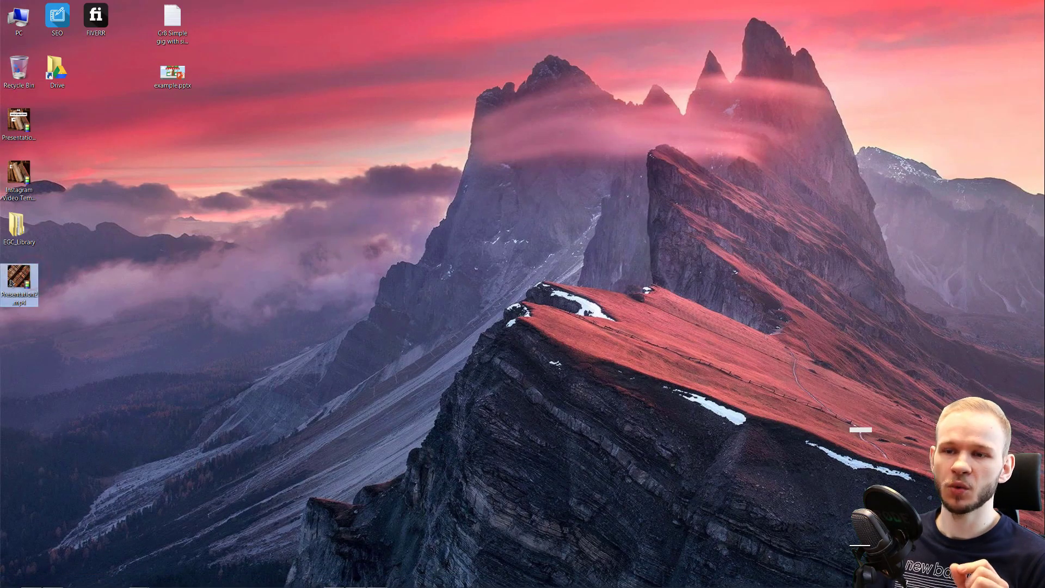
double_click(11, 282)
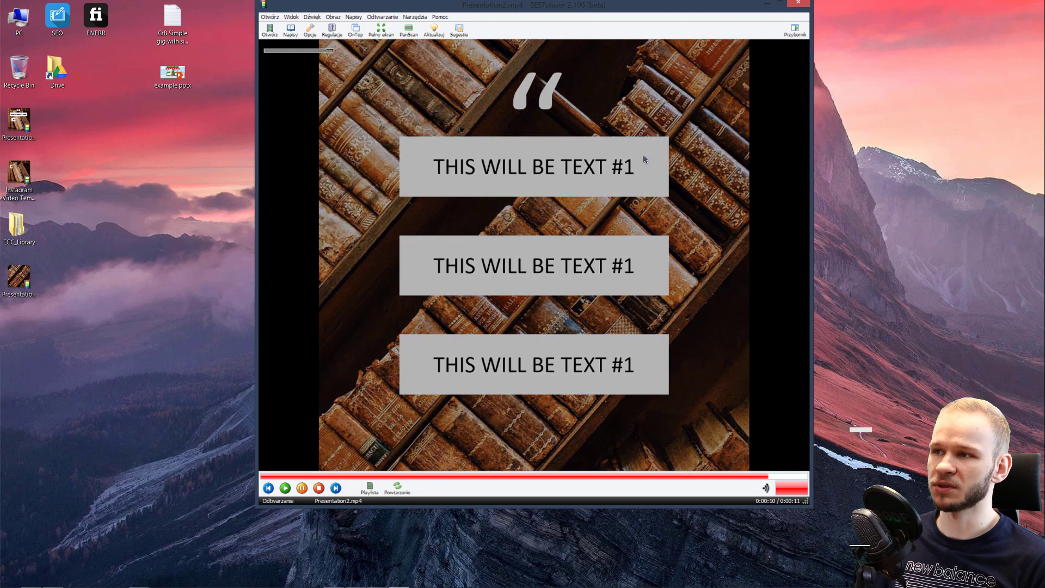
key("space")
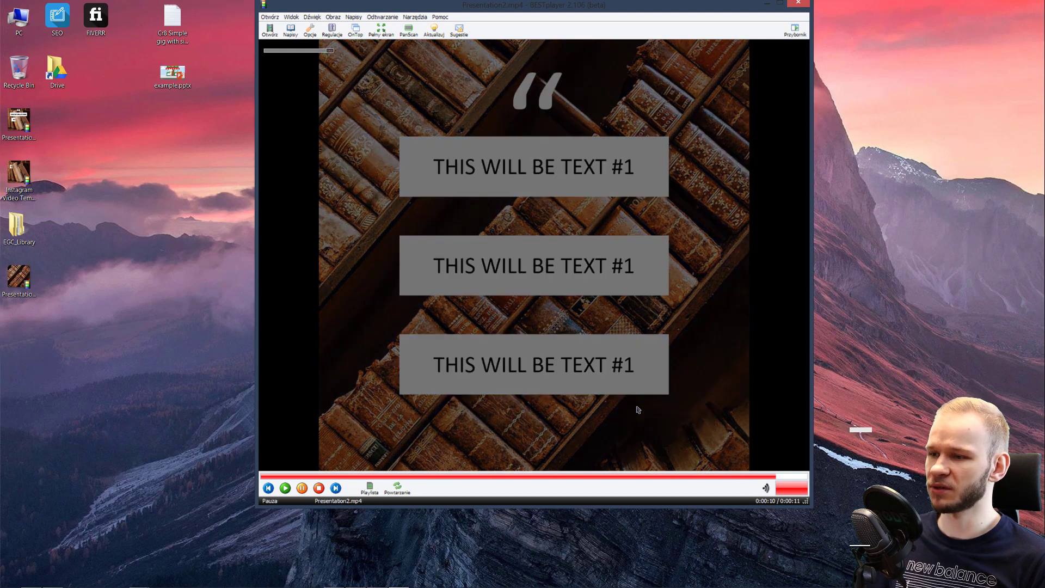
left_click(473, 319)
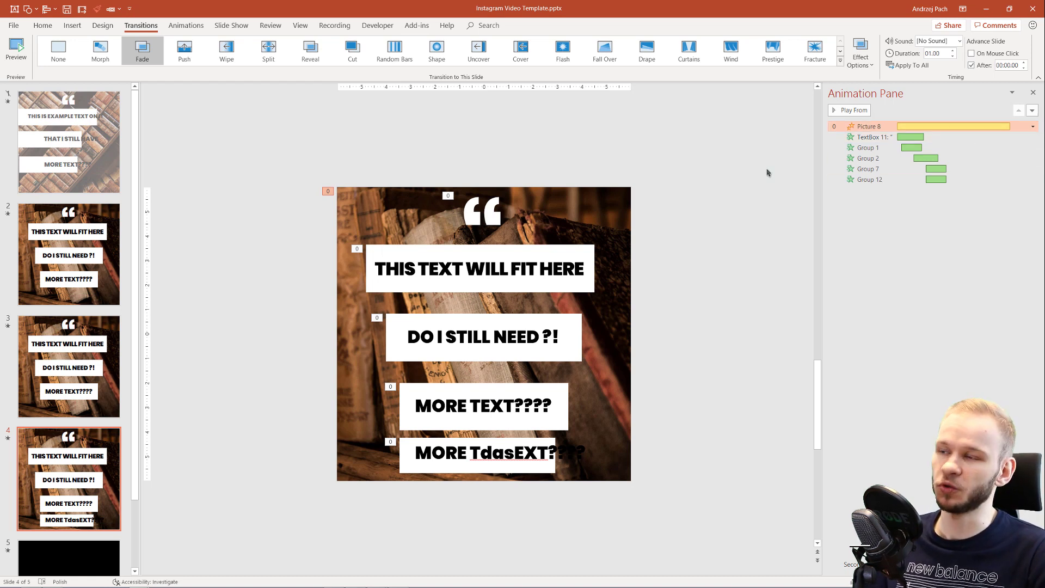
Select the bookshelf background picture on slide 4 of Instagram Video Template.pptx.
left_click(520, 479)
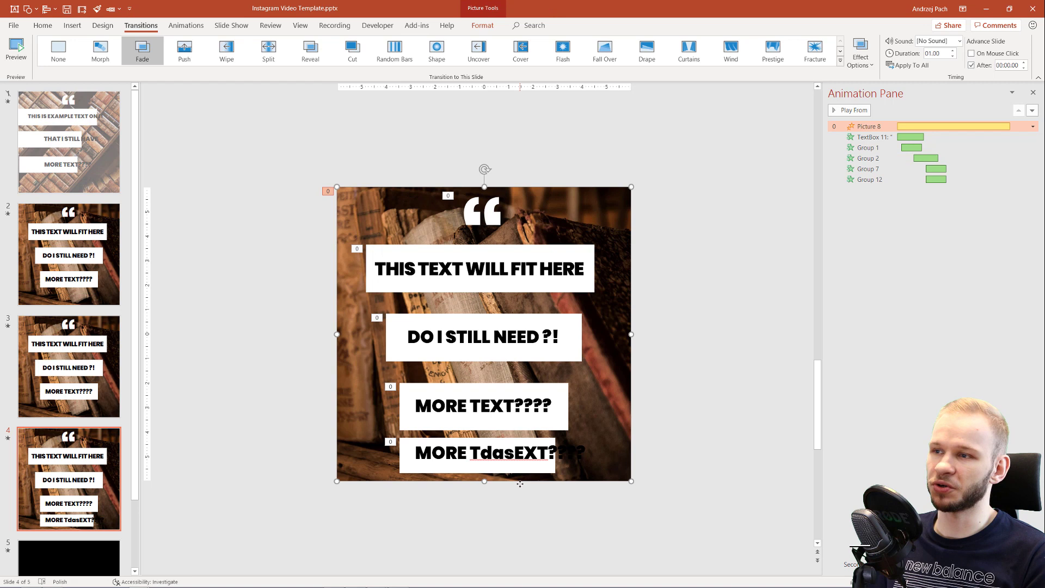